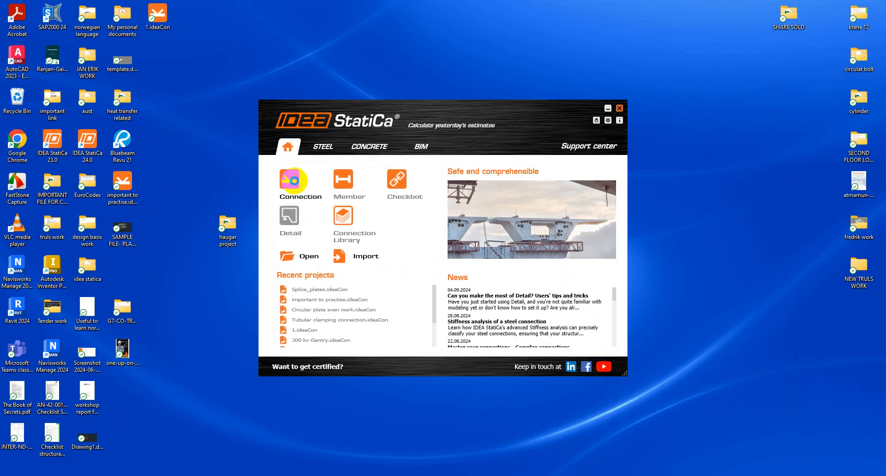
# Step: Start IDEA StatiCa Connection from the launcher to begin a new steel connection
pyautogui.click(293, 181)
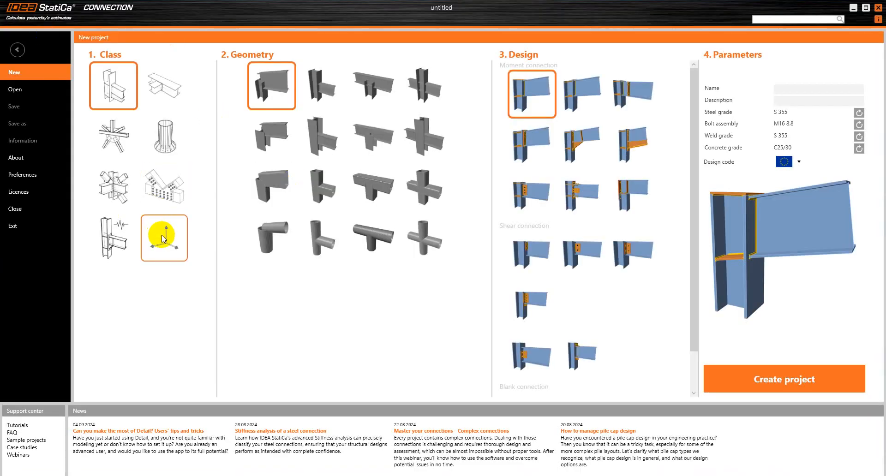
# Step: Create a general-class project with empty connection CON1 and set the reference picture aside
pyautogui.click(162, 239)
pyautogui.click(780, 379)
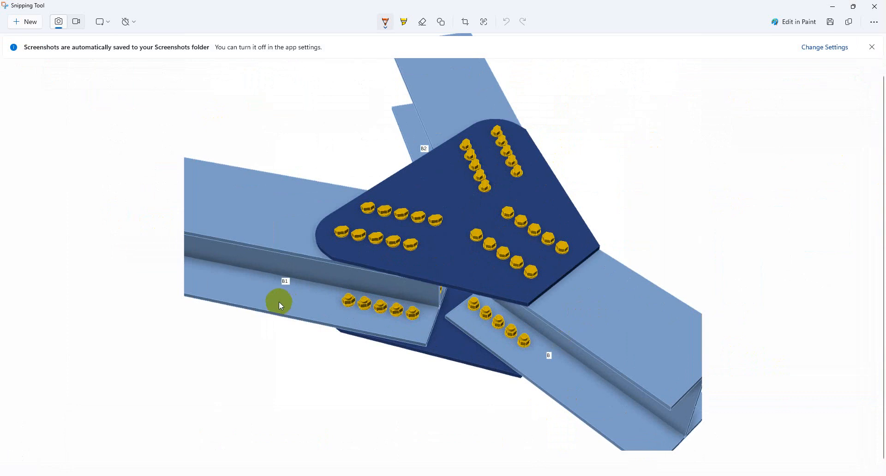
pyautogui.click(825, 10)
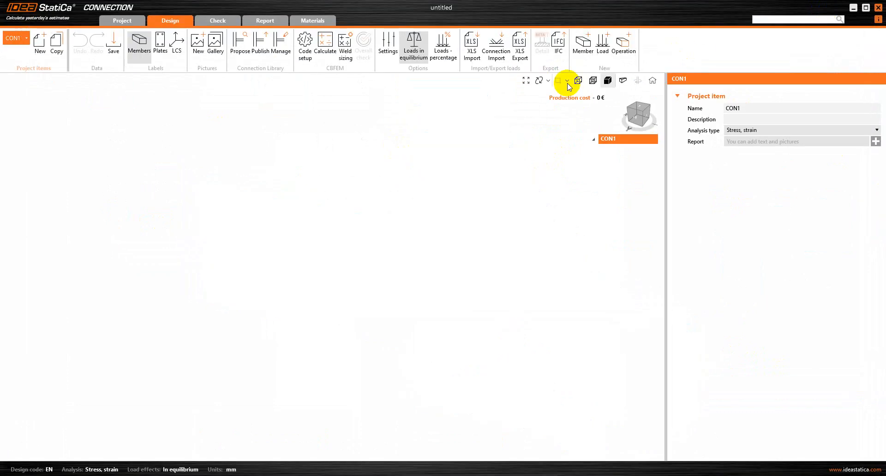
# Step: Add member M1 as a rolled I-section with the HEA300 profile
pyautogui.click(590, 44)
pyautogui.click(322, 194)
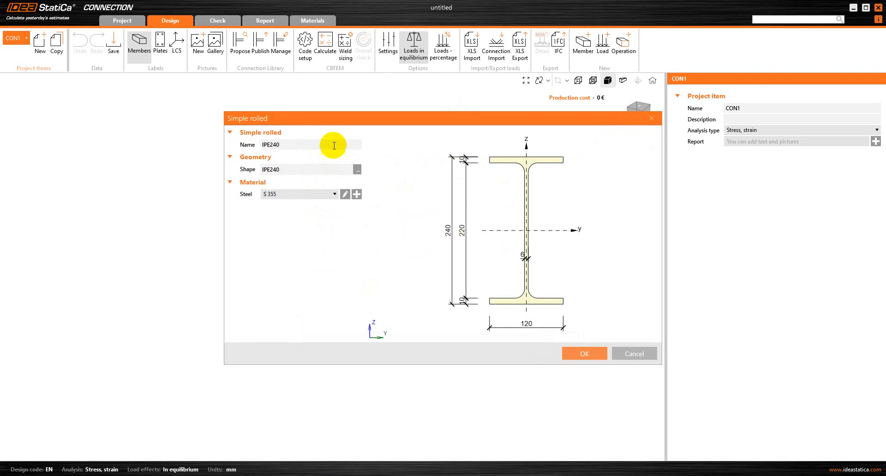
pyautogui.click(356, 172)
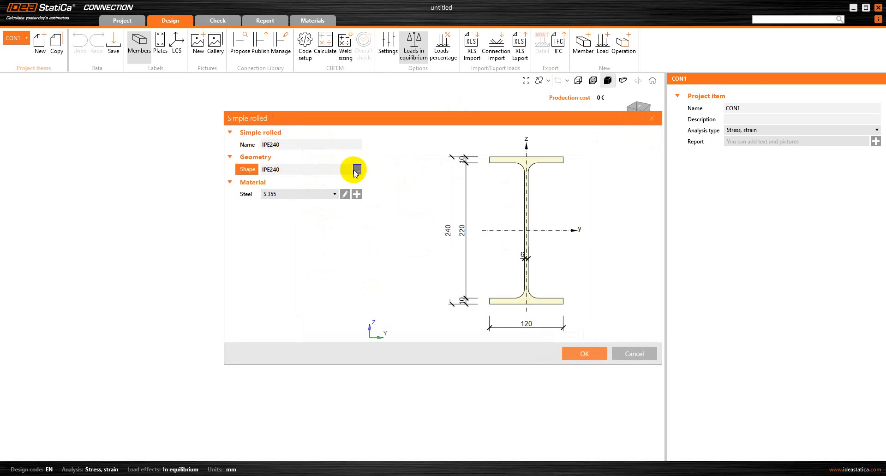
pyautogui.click(361, 122)
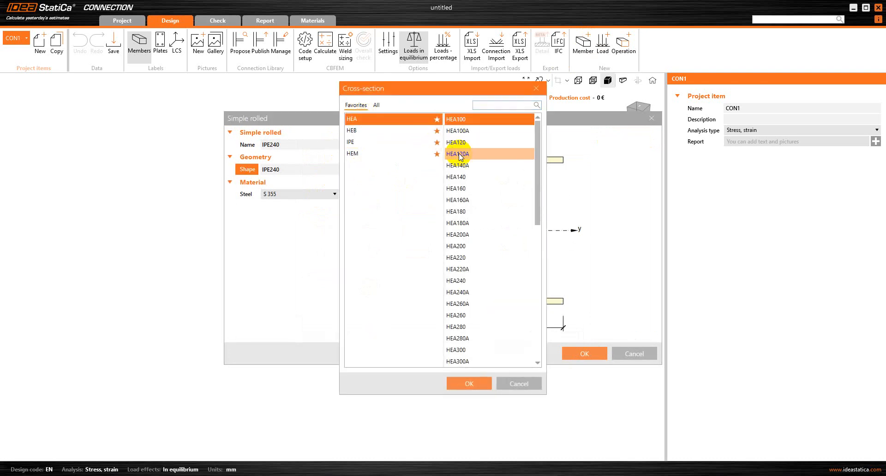
pyautogui.click(472, 350)
pyautogui.click(460, 384)
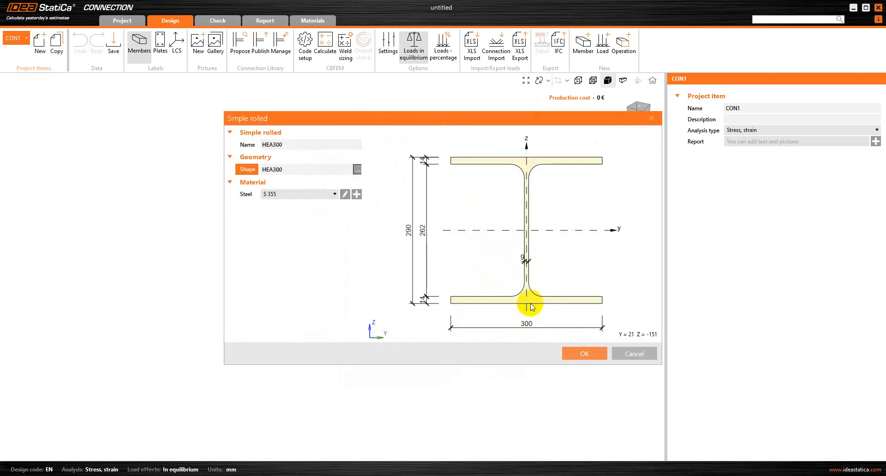
pyautogui.click(567, 355)
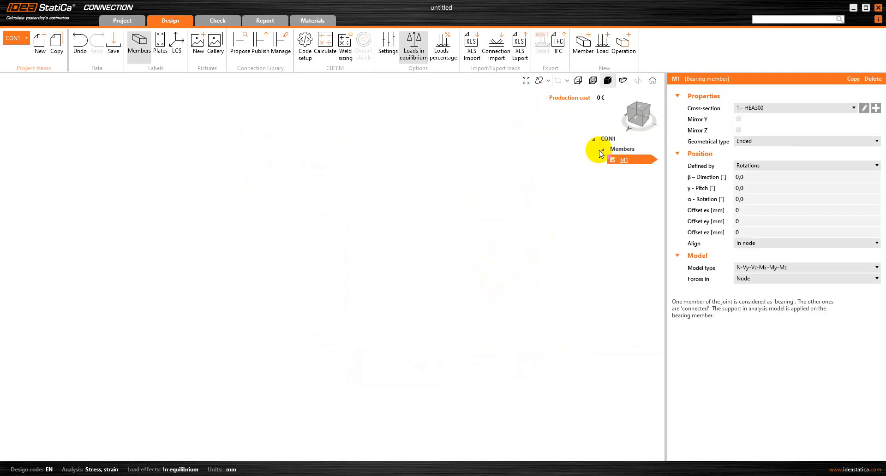
# Step: Copy member M1 into M2, then copy M2 into M3
pyautogui.rightClick(619, 159)
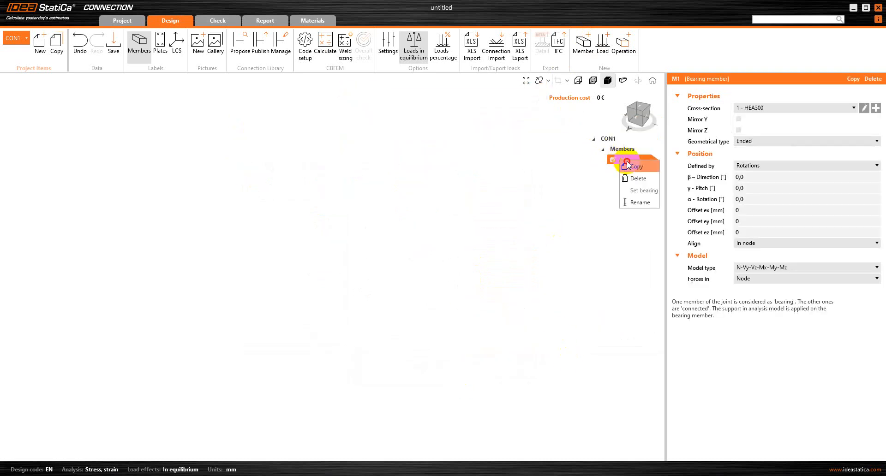
pyautogui.click(624, 166)
pyautogui.rightClick(627, 170)
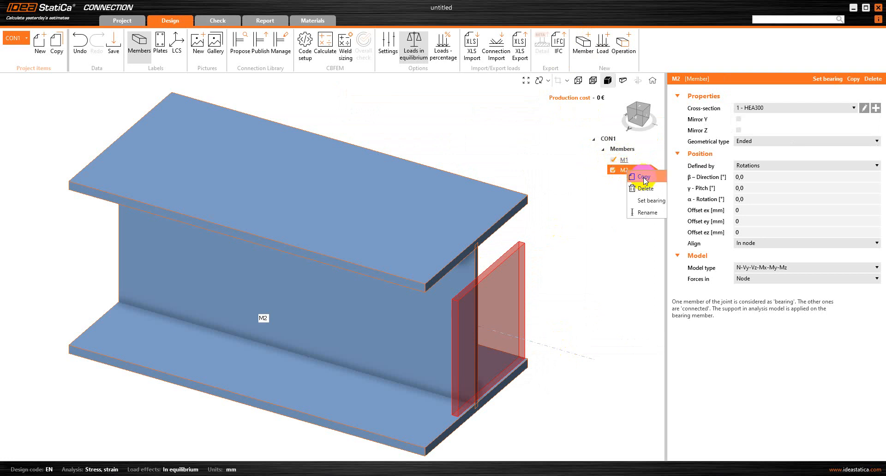
pyautogui.click(644, 178)
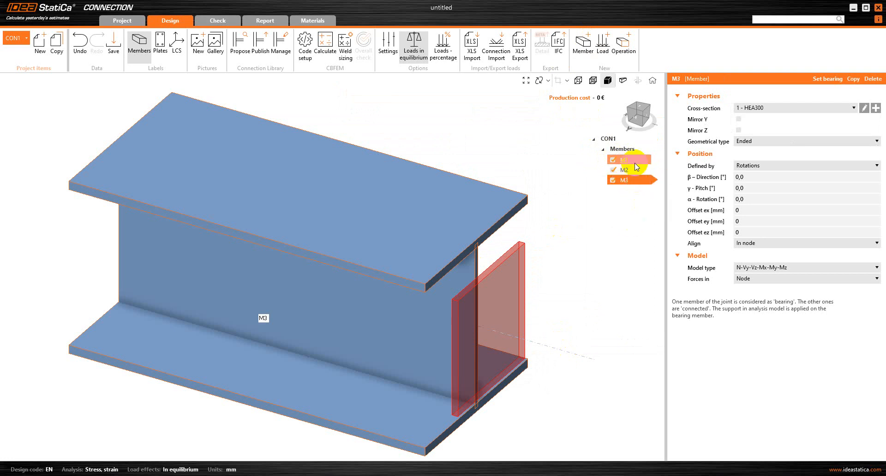
# Step: Offset member M1 by -200 mm along its ex axis
pyautogui.click(635, 162)
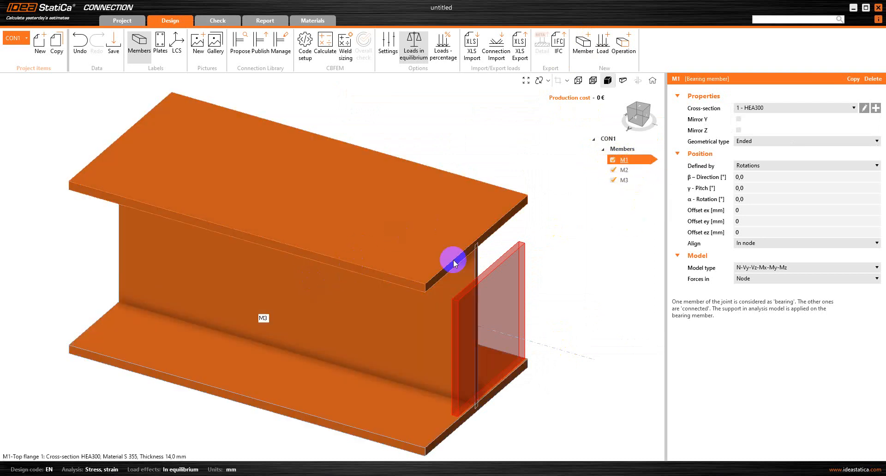
pyautogui.click(491, 267)
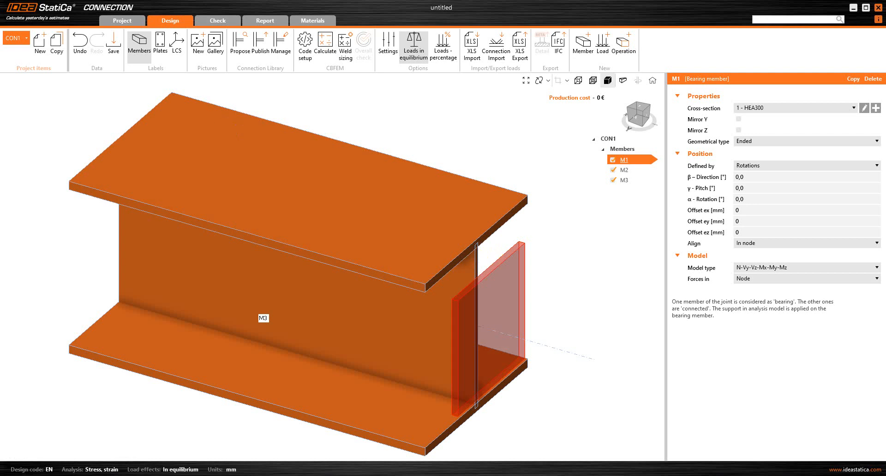
pyautogui.click(741, 208)
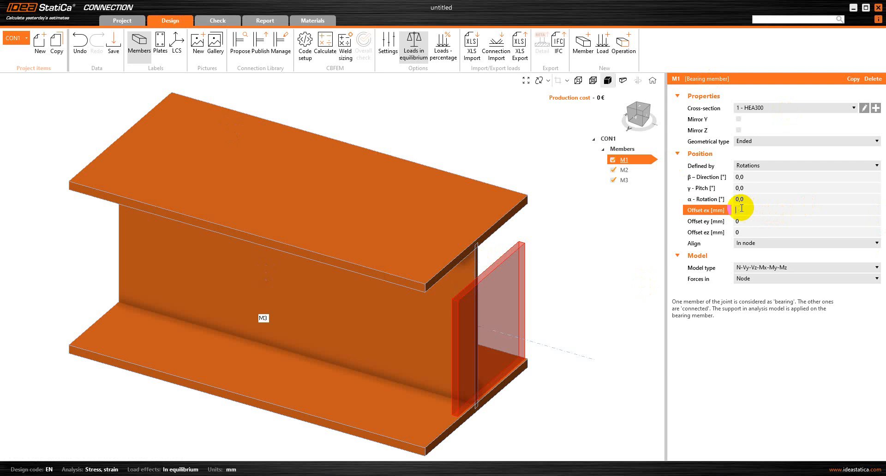
pyautogui.write('-200')
pyautogui.press('Tab')
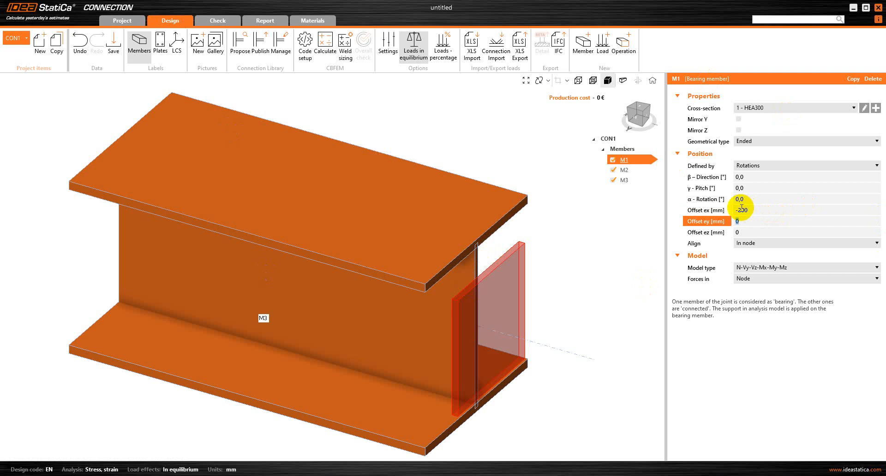
pyautogui.click(620, 170)
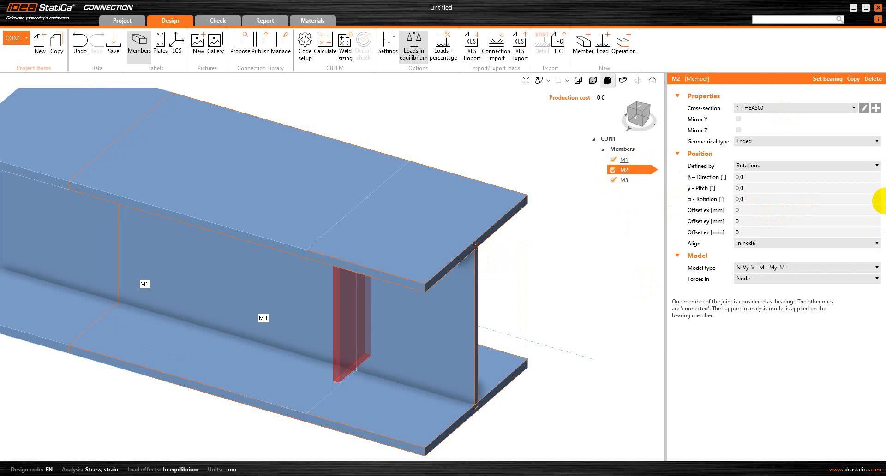
# Step: Set member M2 to direction -150° with a 275 mm ex offset
pyautogui.click(765, 179)
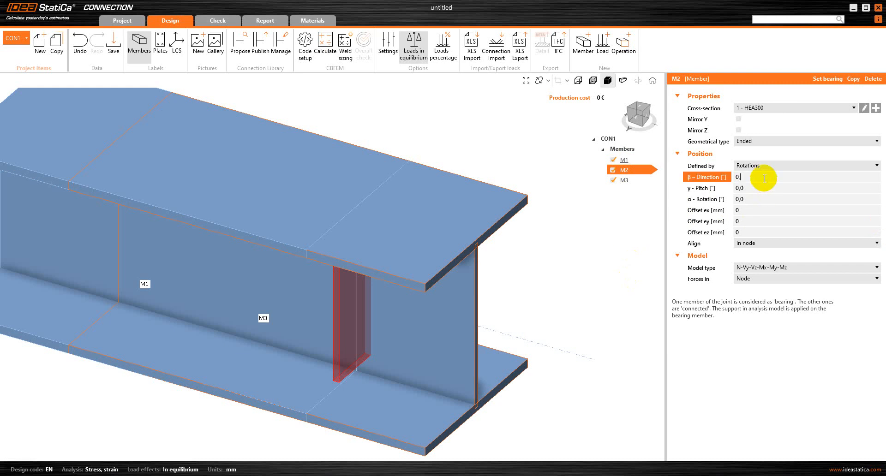
pyautogui.press('BackSpace')
pyautogui.click(746, 210)
pyautogui.press('BackSpace')
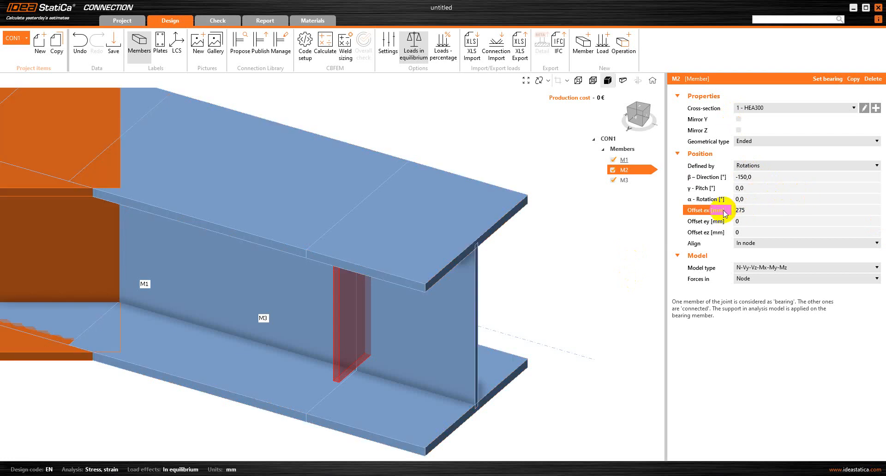
# Step: Set member M3 to direction 150° with a 275 mm ex offset
pyautogui.click(626, 183)
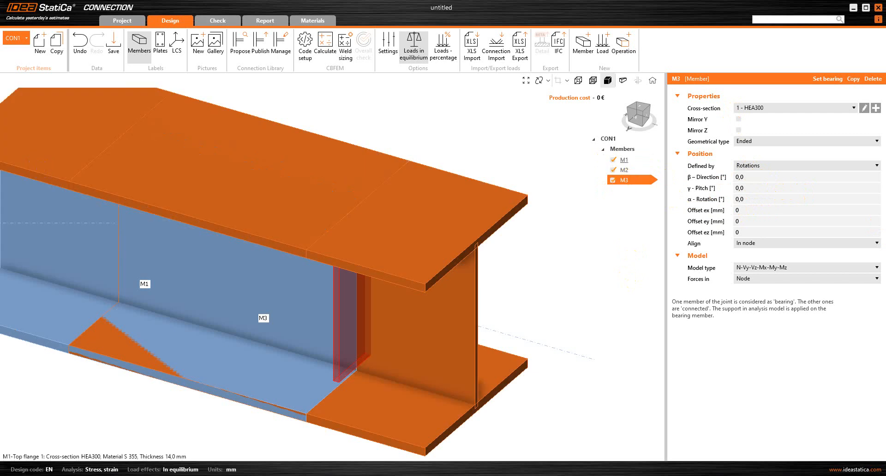
pyautogui.click(755, 177)
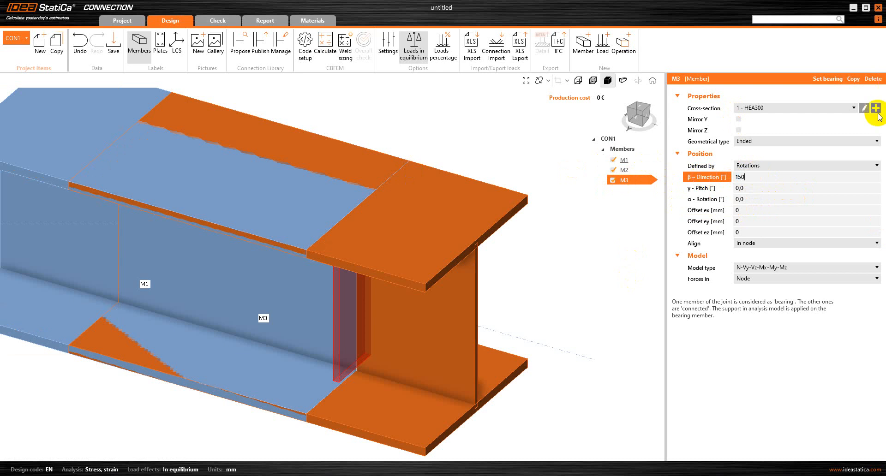
pyautogui.click(746, 210)
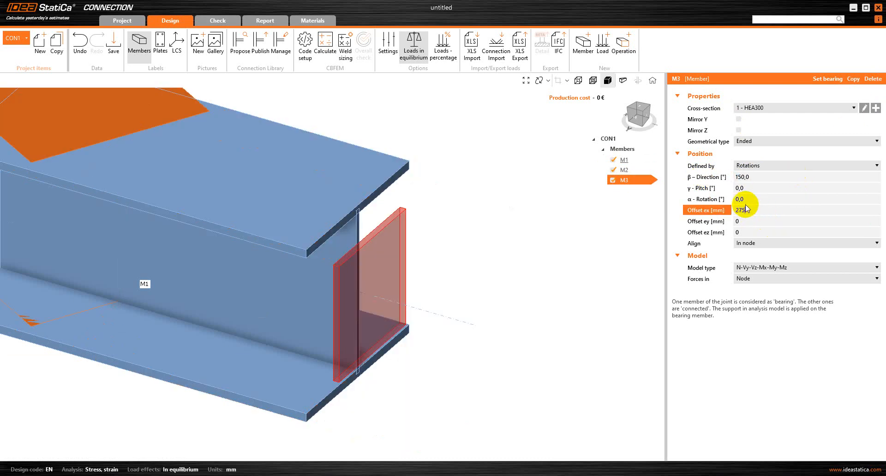
pyautogui.write('275')
pyautogui.press('Tab')
pyautogui.scroll(-5, 421, 302)
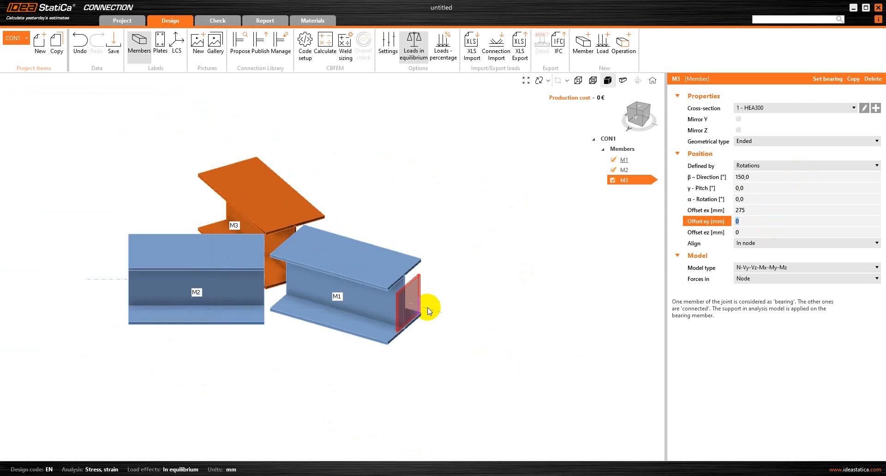
pyautogui.scroll(3, 218, 237)
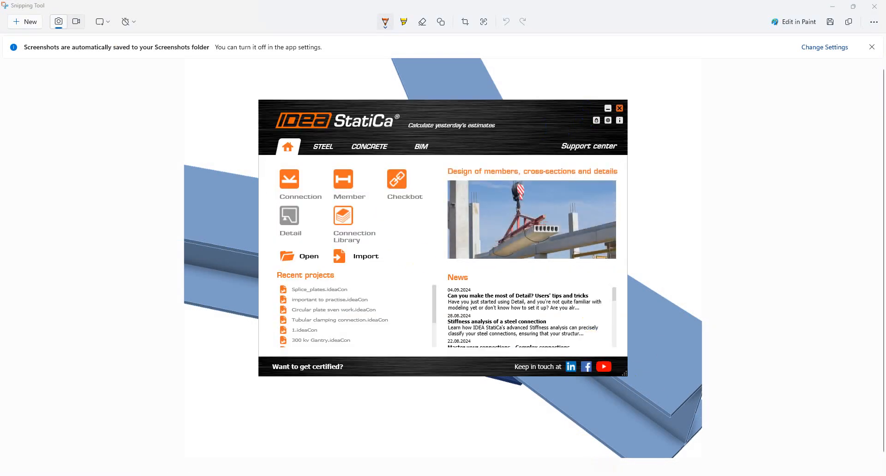
# Step: Return to the untitled connection model and open the manufacturing-operation catalogue
pyautogui.moveTo(586, 475)
pyautogui.click(659, 437)
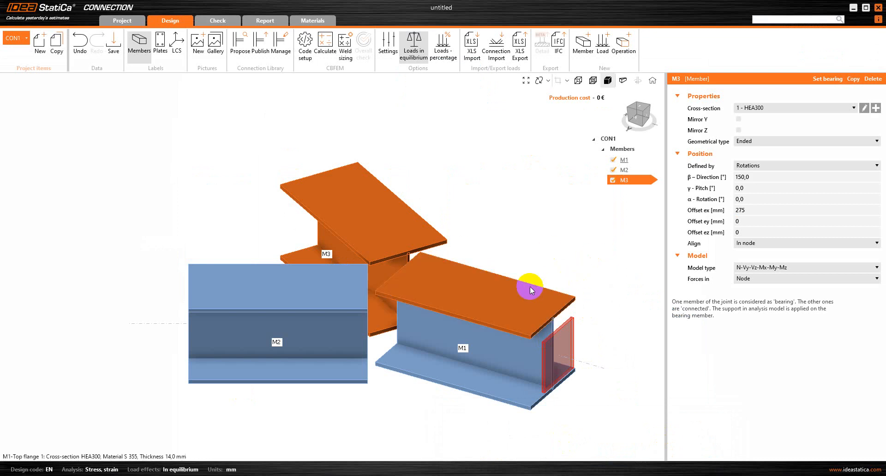
pyautogui.click(626, 48)
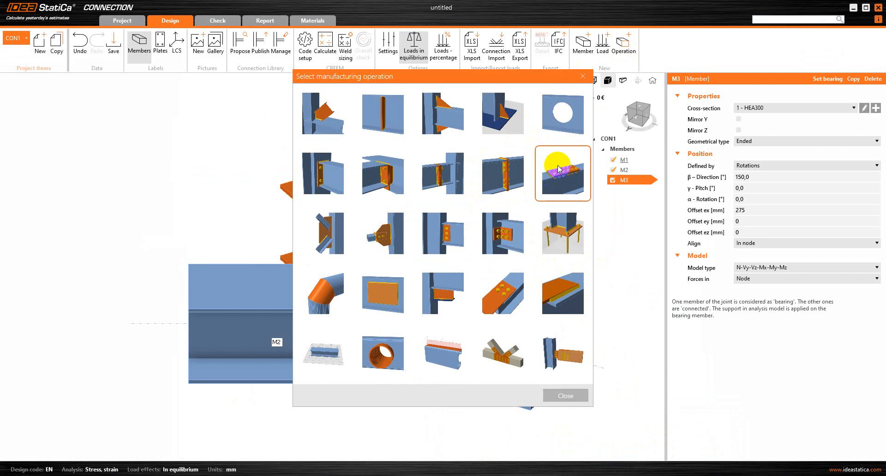
# Step: Add a bolted splice plate SPL1 to M1's top flange using M20 8.8 bolts
pyautogui.click(559, 169)
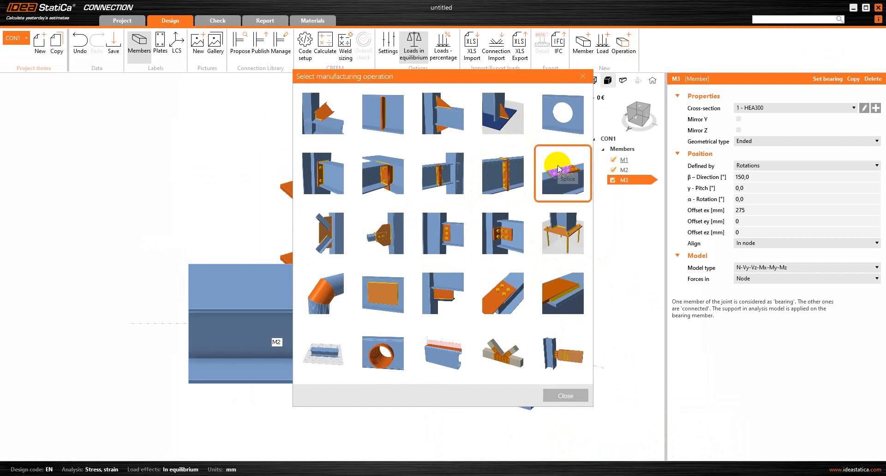
pyautogui.click(395, 164)
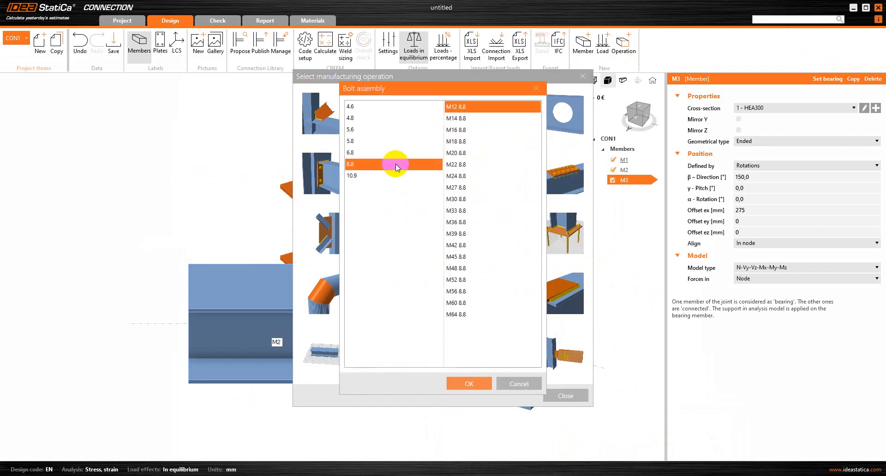
pyautogui.click(469, 152)
pyautogui.click(482, 384)
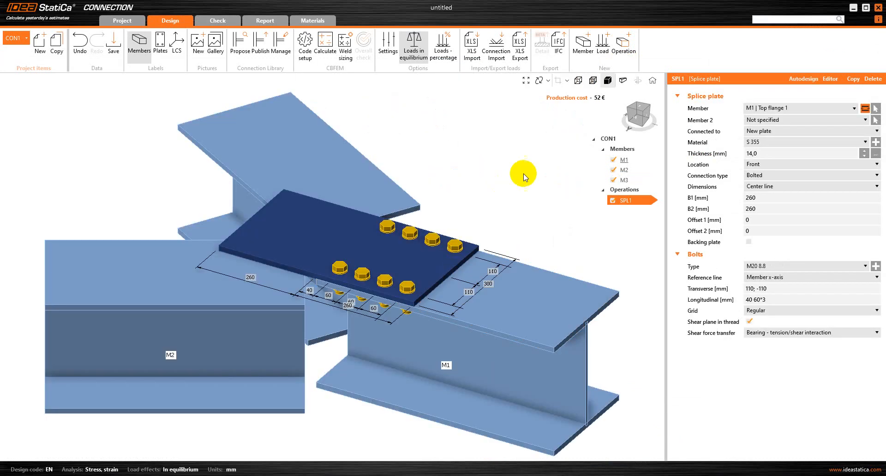
# Step: Put away the reference screenshot and orbit the view onto the splice plate
pyautogui.scroll(5, 398, 237)
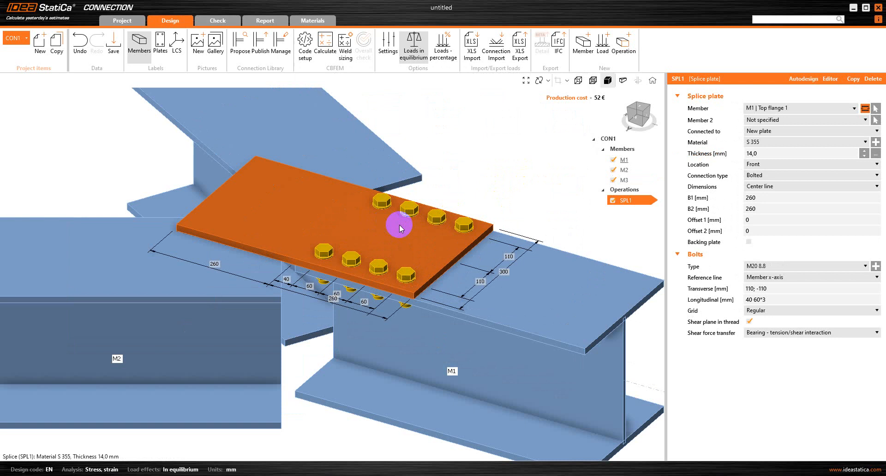
pyautogui.moveTo(475, 188); pyautogui.dragTo(464, 257, button='right')
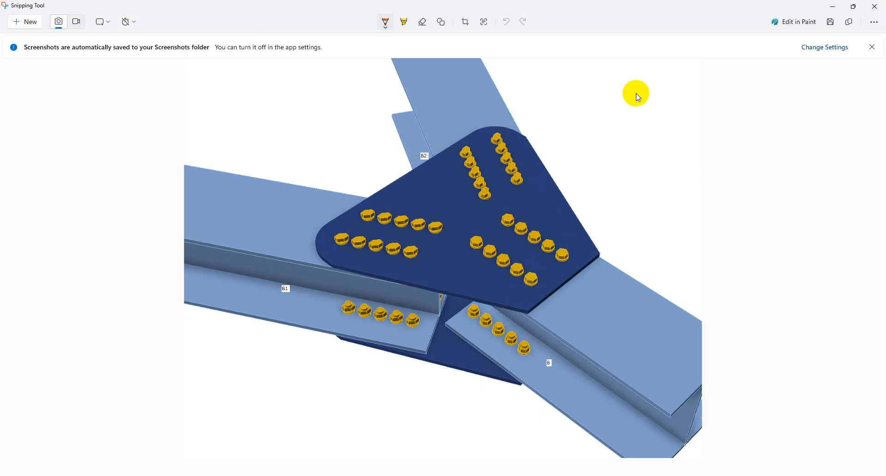
pyautogui.click(832, 7)
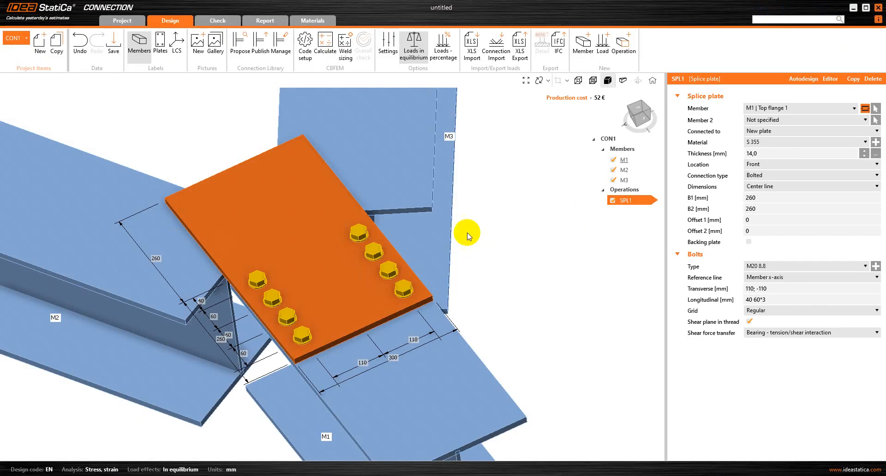
pyautogui.moveTo(352, 278); pyautogui.dragTo(369, 264, button='right')
pyautogui.scroll(3, 369, 264)
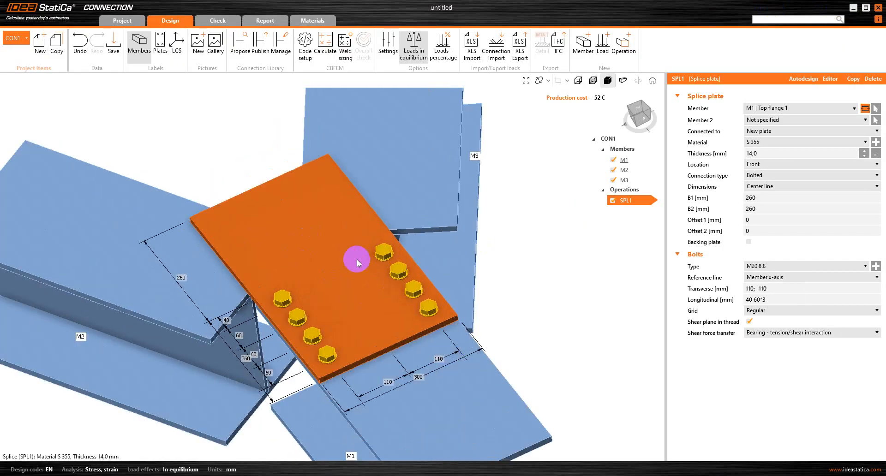
# Step: Size SPL1 to B1 300 mm and B2 325 mm, with Offset 1 and 2 of 250 mm
pyautogui.click(776, 150)
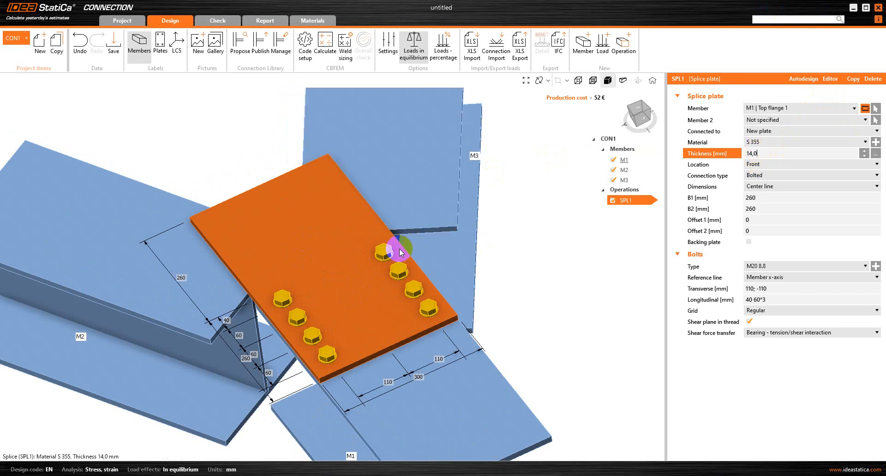
pyautogui.click(774, 197)
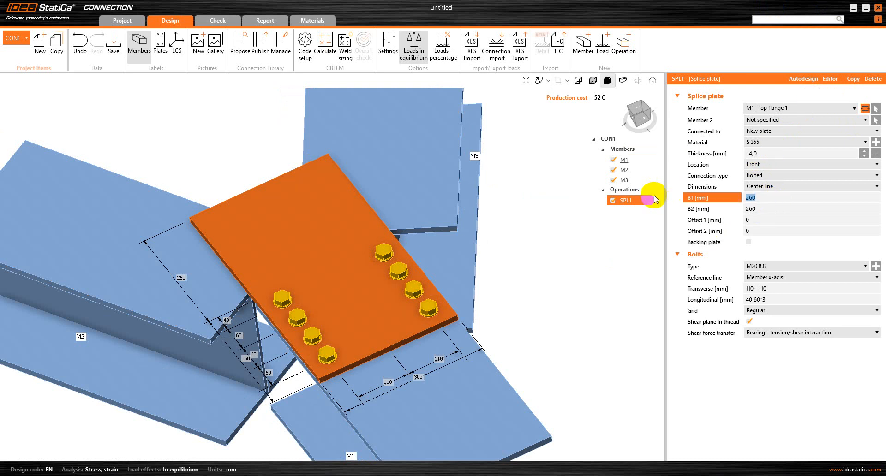
pyautogui.write('300')
pyautogui.click(756, 209)
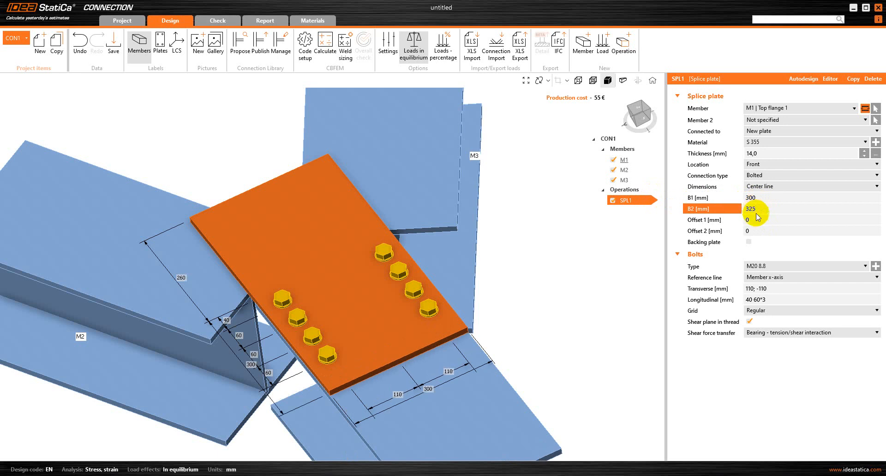
pyautogui.click(783, 218)
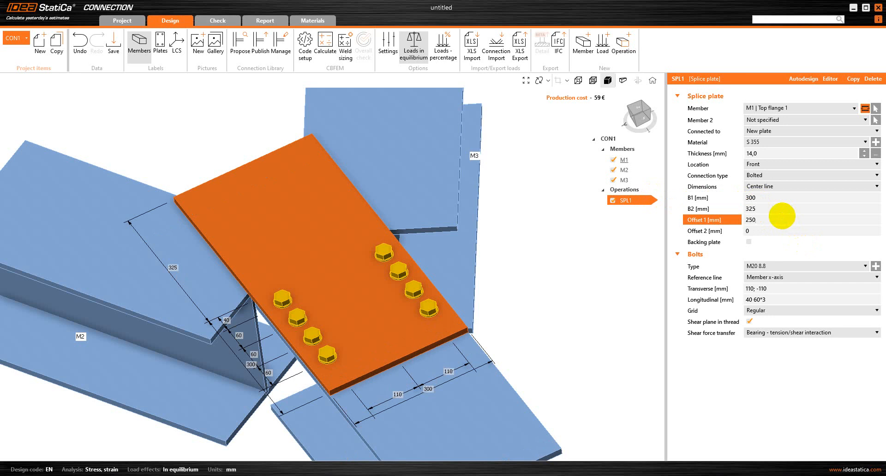
pyautogui.write('250')
pyautogui.click(770, 230)
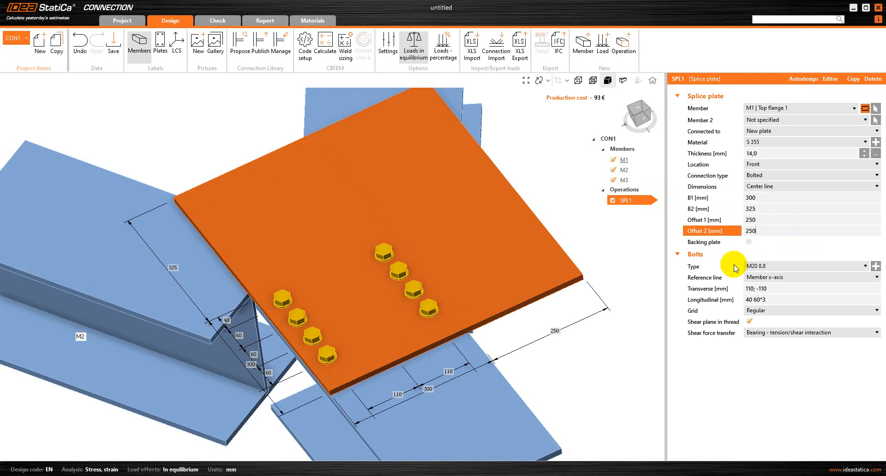
pyautogui.click(777, 285)
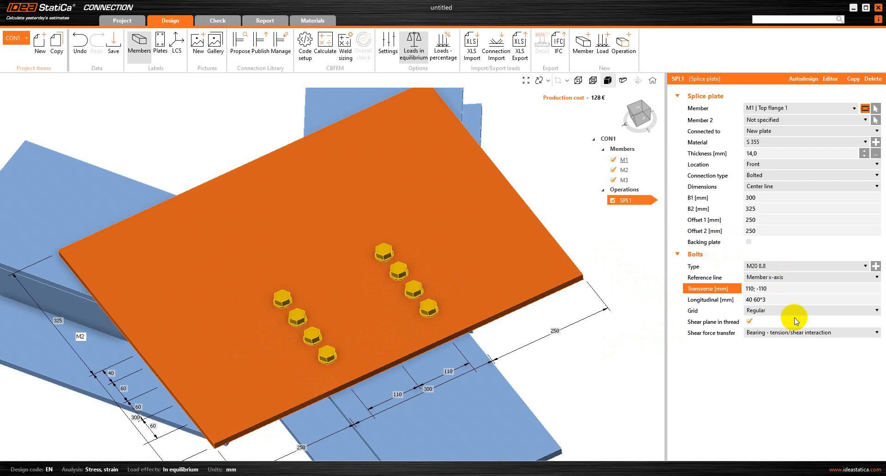
pyautogui.press('BackSpace')
pyautogui.press('BackSpace')
pyautogui.press('BackSpace')
pyautogui.press('BackSpace')
pyautogui.press('BackSpace')
pyautogui.press('BackSpace')
pyautogui.press('BackSpace')
pyautogui.press('BackSpace')
pyautogui.press('BackSpace')
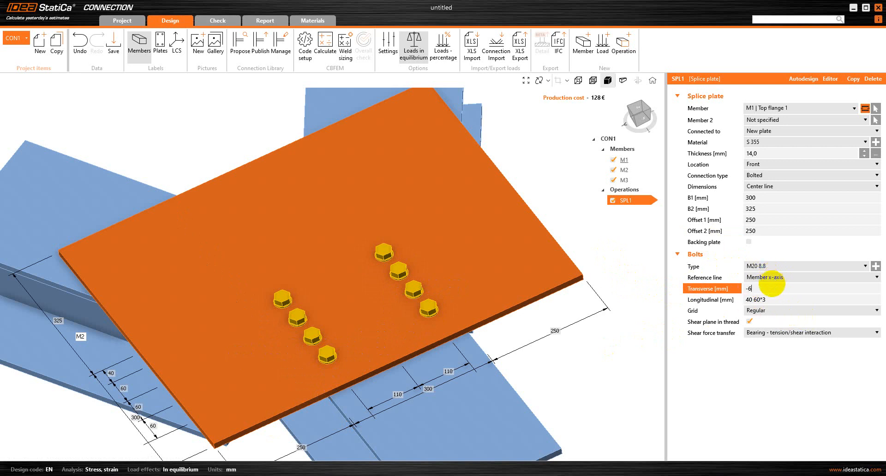
# Step: Set the splice bolts to transverse -65 130 and longitudinal 35 50*4
pyautogui.click(783, 299)
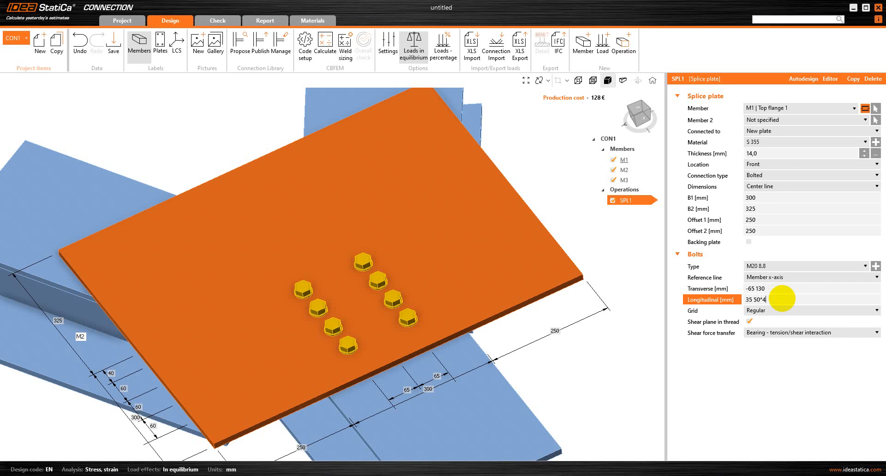
pyautogui.press('Tab')
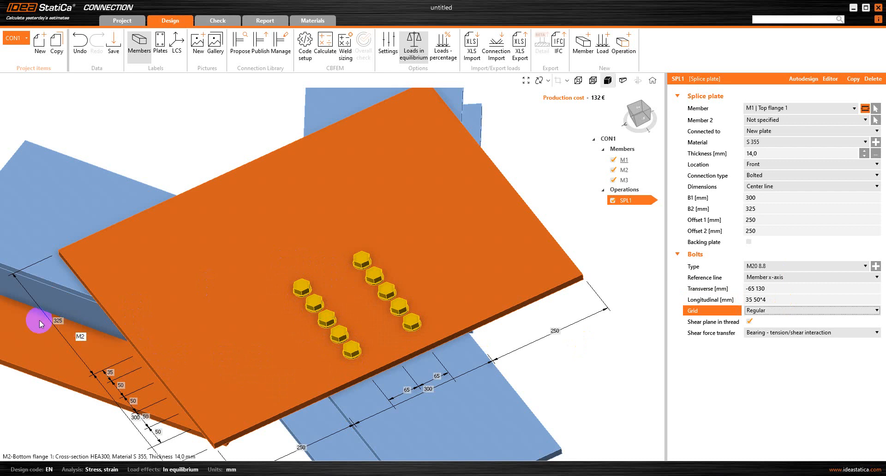
# Step: Orbit around the bolted splice plate, then open SPL1 in the Plate editor
pyautogui.moveTo(35, 363); pyautogui.dragTo(159, 299, button='right')
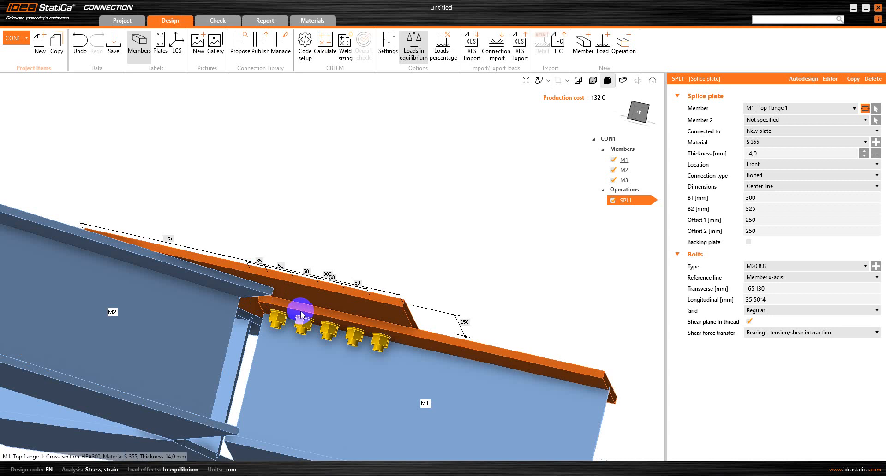
pyautogui.moveTo(348, 208); pyautogui.dragTo(245, 365, button='right')
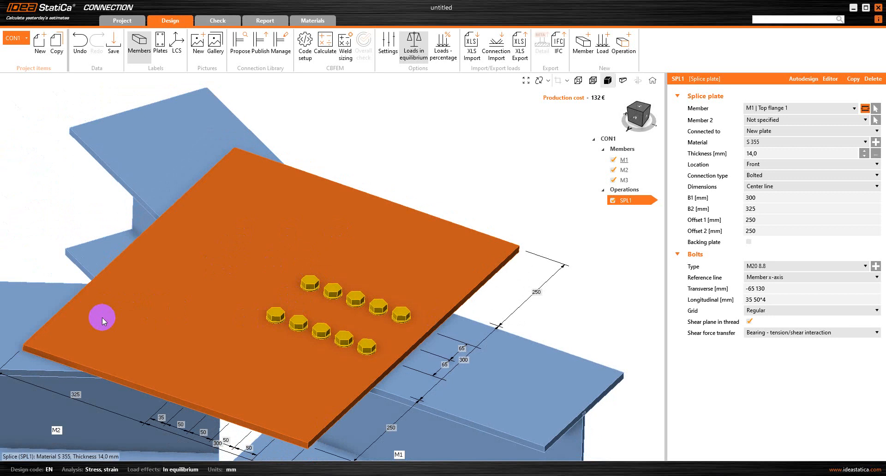
pyautogui.scroll(-3, 233, 172)
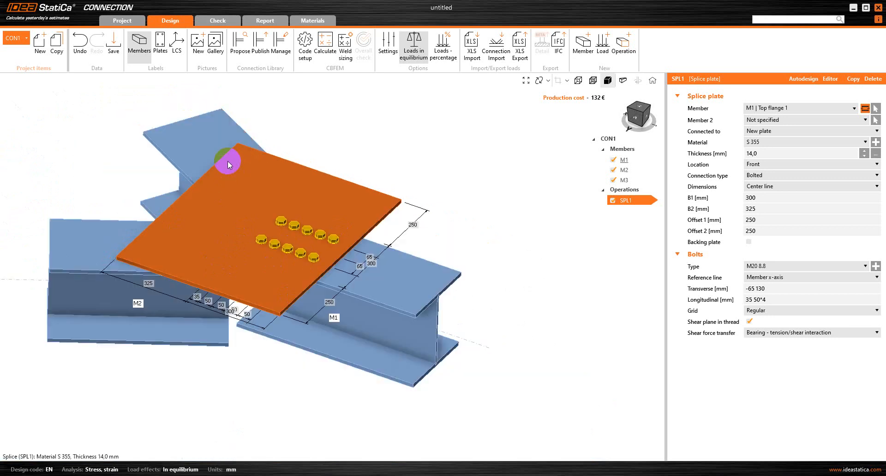
pyautogui.scroll(3, 250, 142)
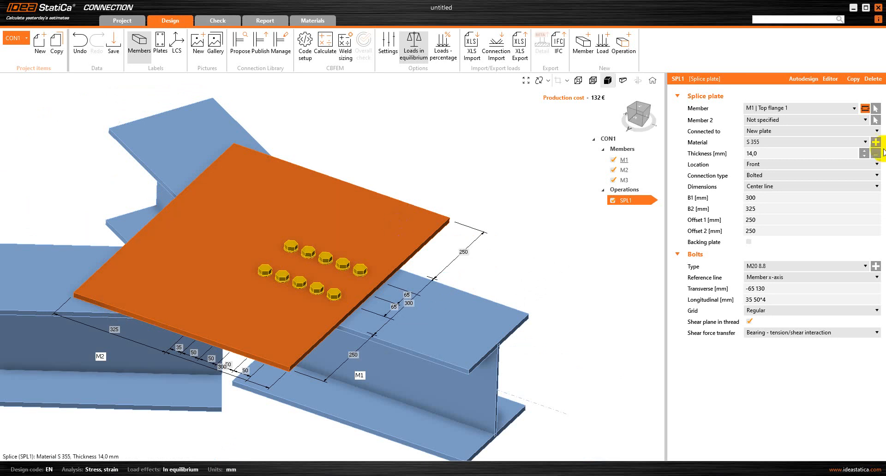
pyautogui.click(830, 80)
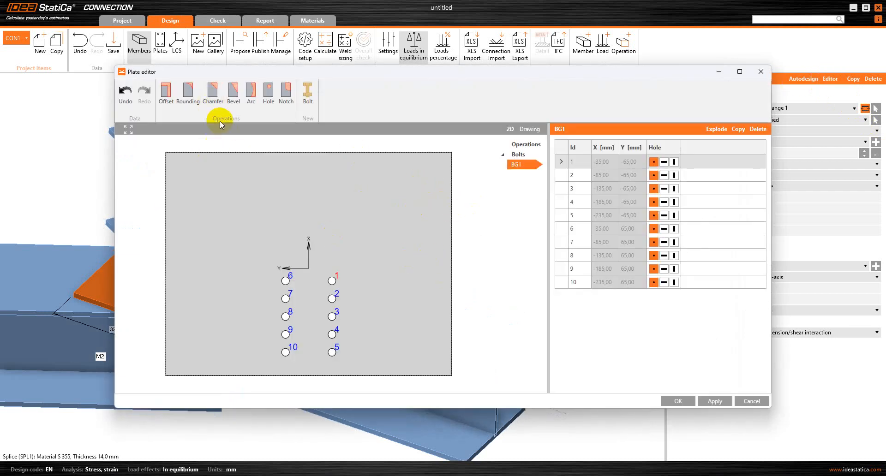
# Step: Add a bevel operation to the splice plate and duplicate it
pyautogui.click(234, 94)
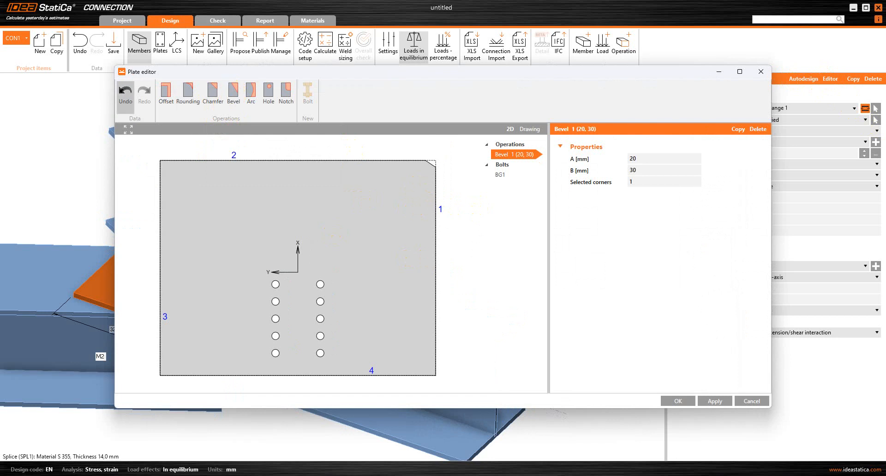
pyautogui.rightClick(511, 157)
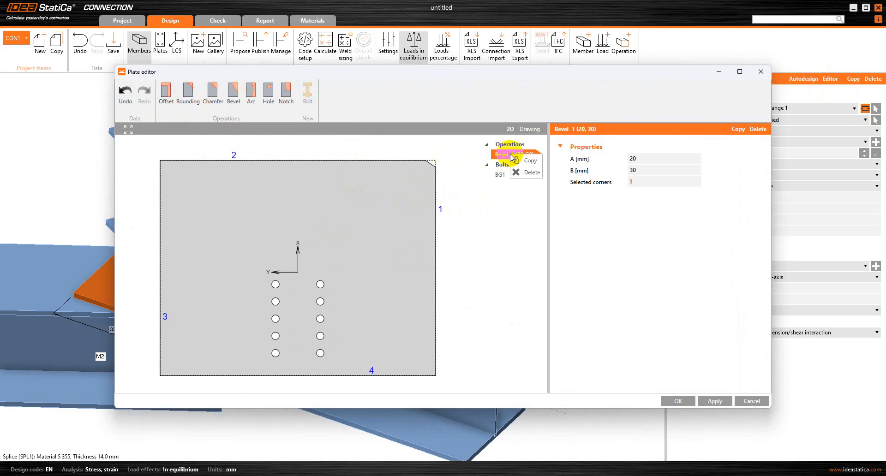
pyautogui.click(519, 174)
# Step: Set the first bevel to A 490 mm, B 250 mm on corner 3
pyautogui.click(509, 156)
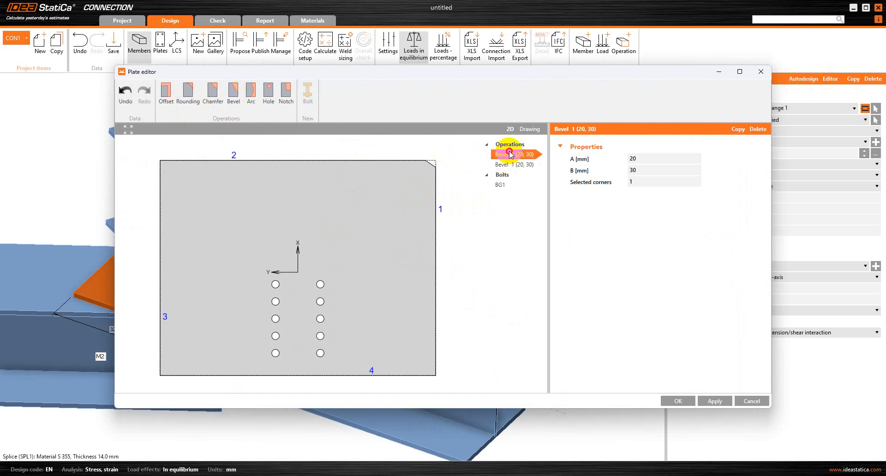
pyautogui.click(645, 155)
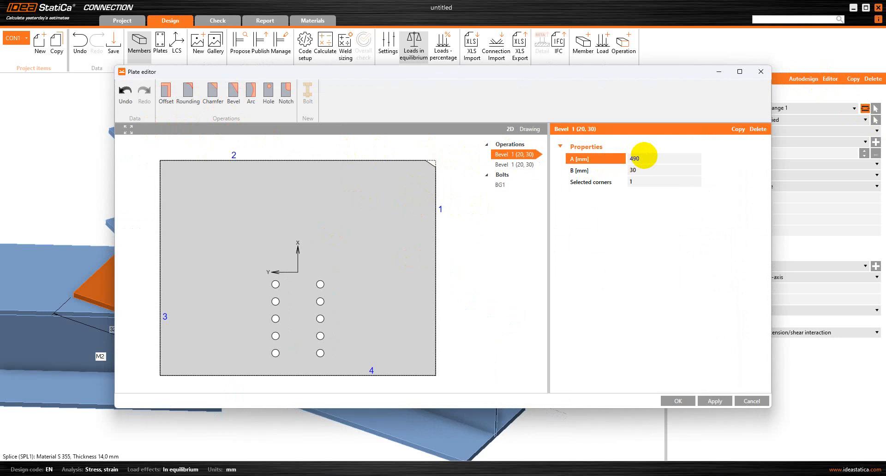
pyautogui.click(661, 168)
pyautogui.press('BackSpace')
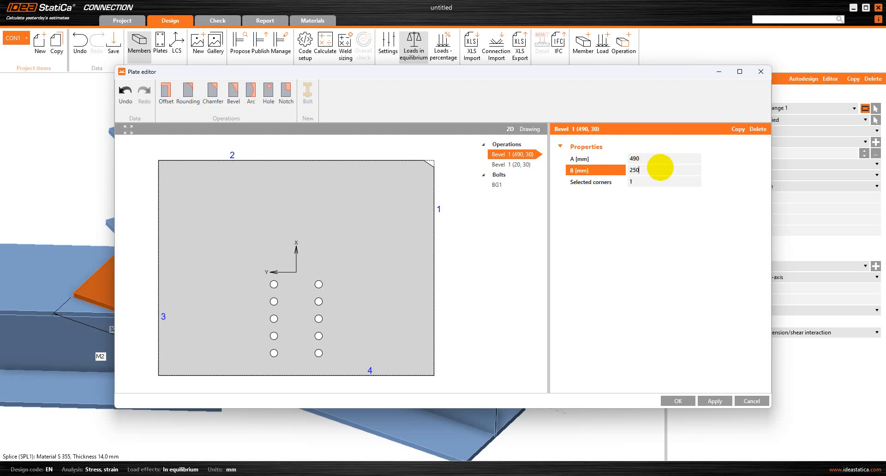
pyautogui.click(649, 178)
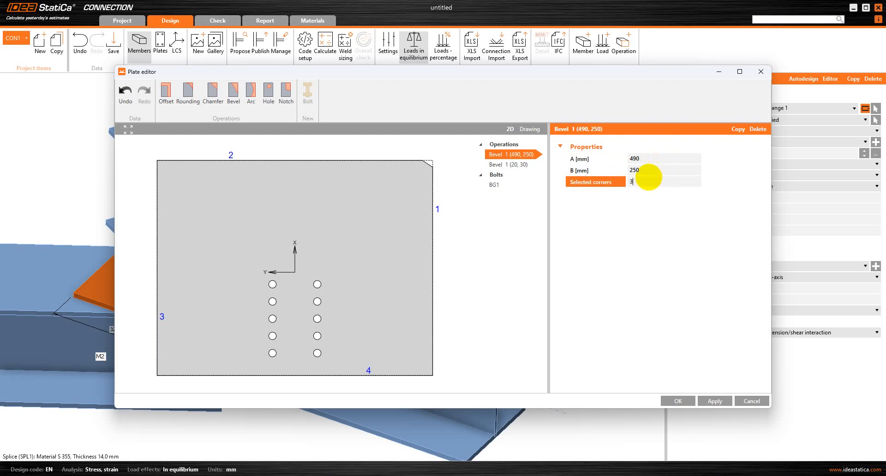
pyautogui.write('3')
pyautogui.press('Return')
pyautogui.click(530, 165)
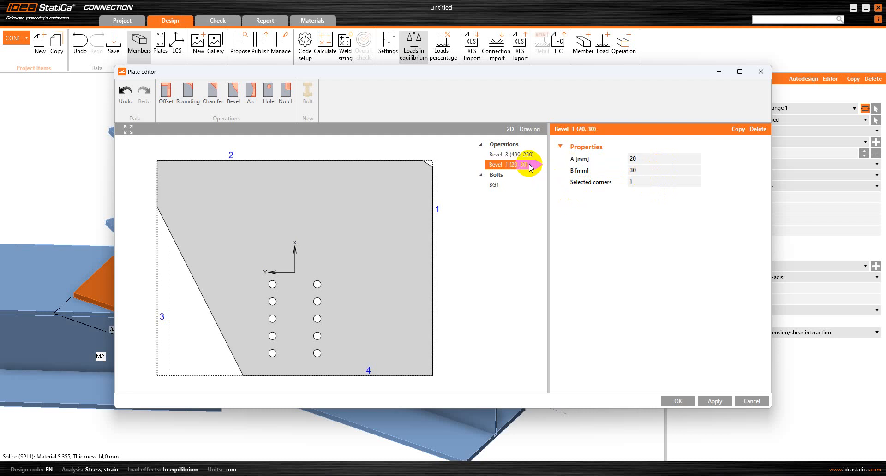
# Step: Set the second bevel to A 250, B 490 on corner 4 and apply it
pyautogui.click(642, 158)
pyautogui.press('BackSpace')
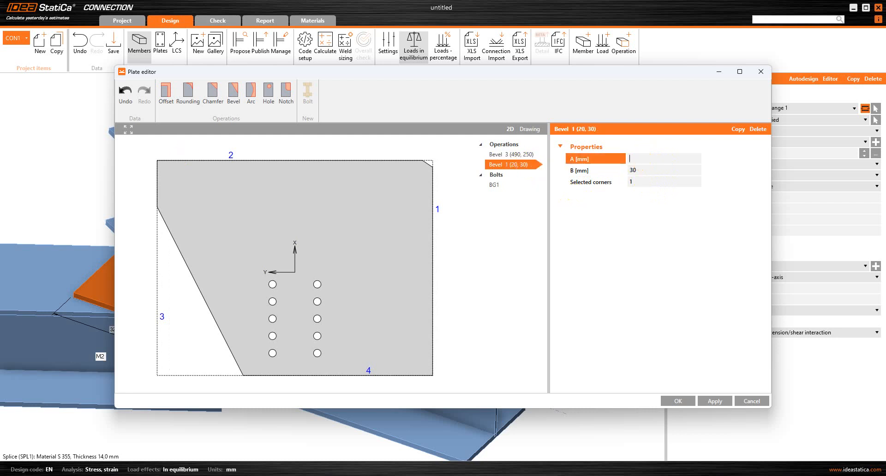
pyautogui.press('Return')
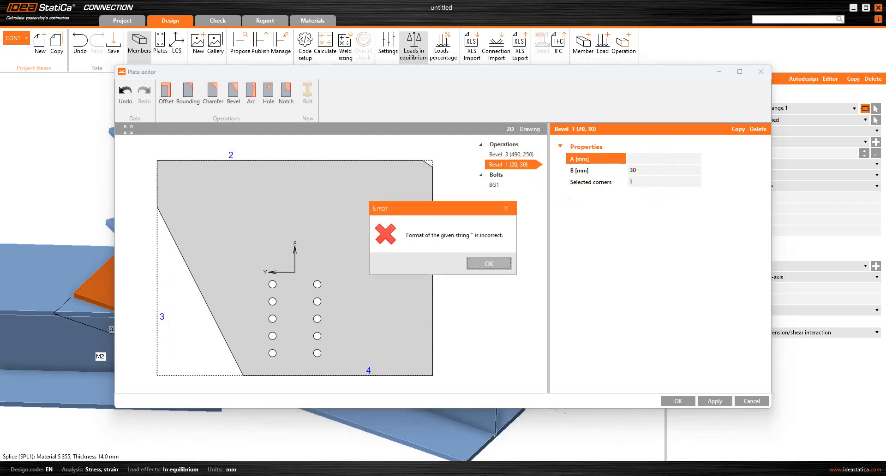
pyautogui.click(488, 264)
pyautogui.click(645, 158)
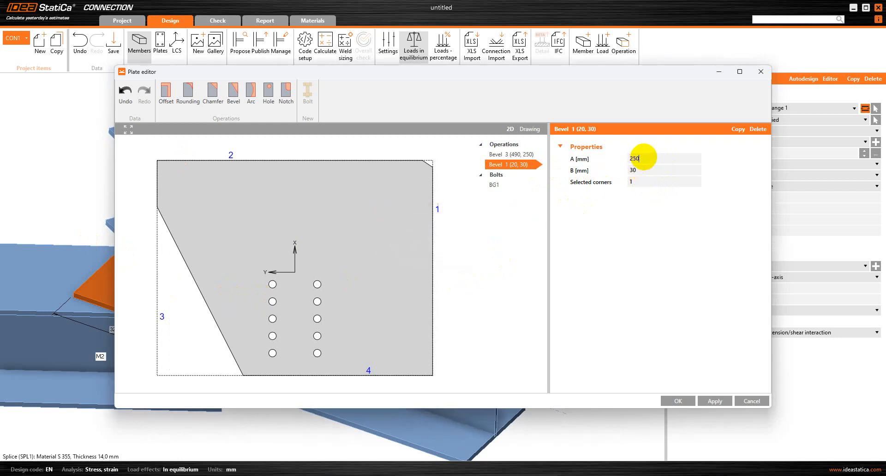
pyautogui.click(651, 169)
pyautogui.press('BackSpace')
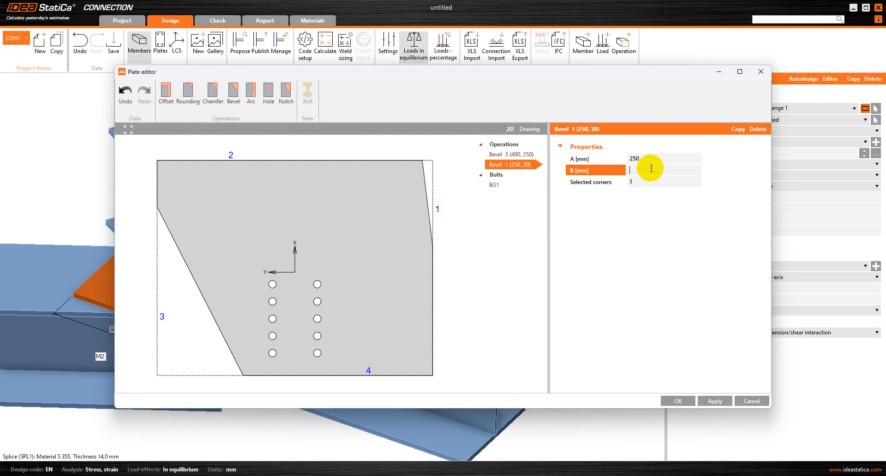
pyautogui.write('490')
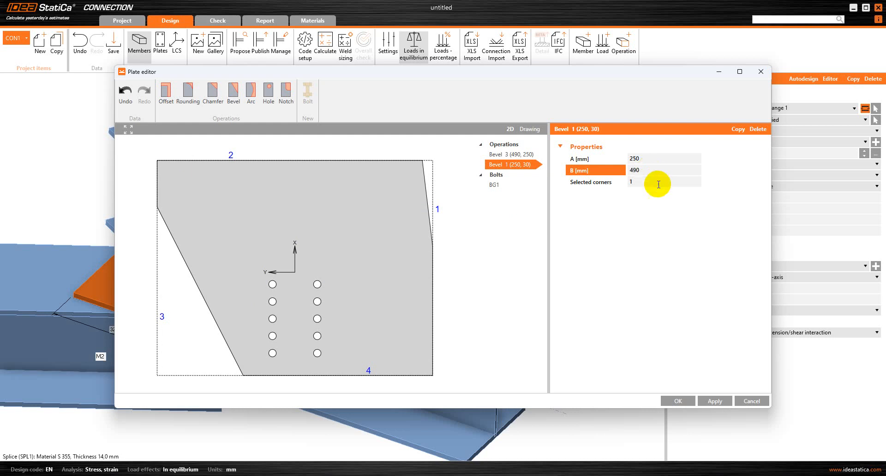
pyautogui.click(654, 183)
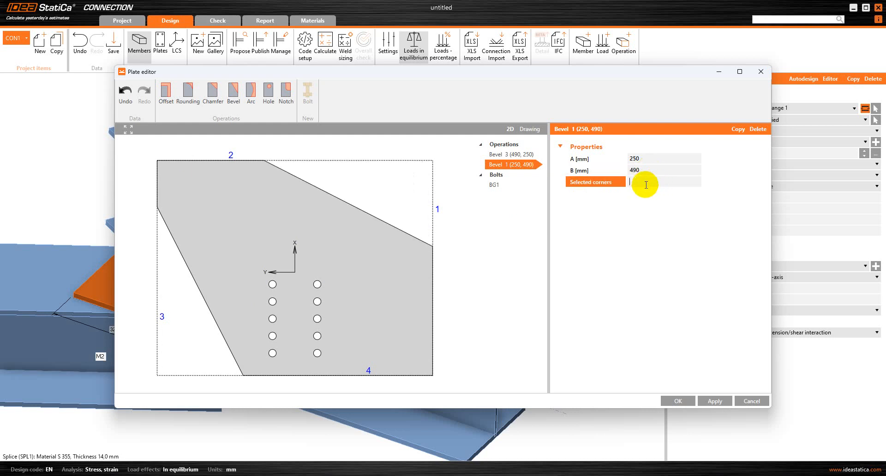
pyautogui.write('4')
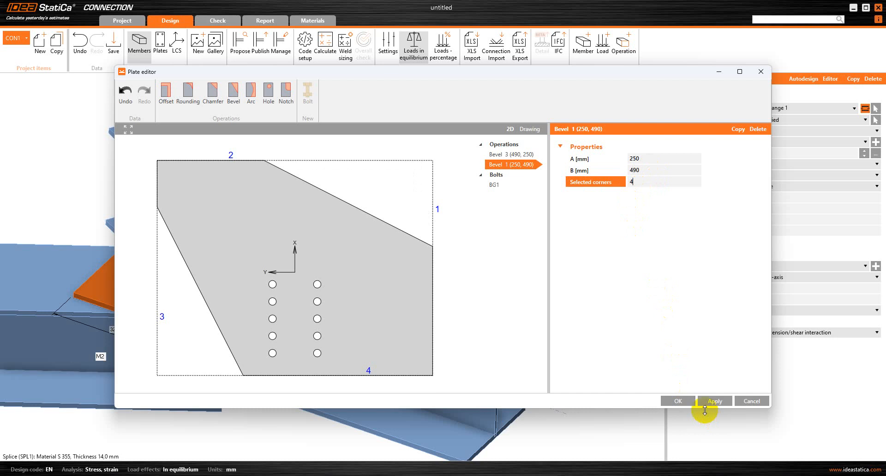
pyautogui.click(715, 401)
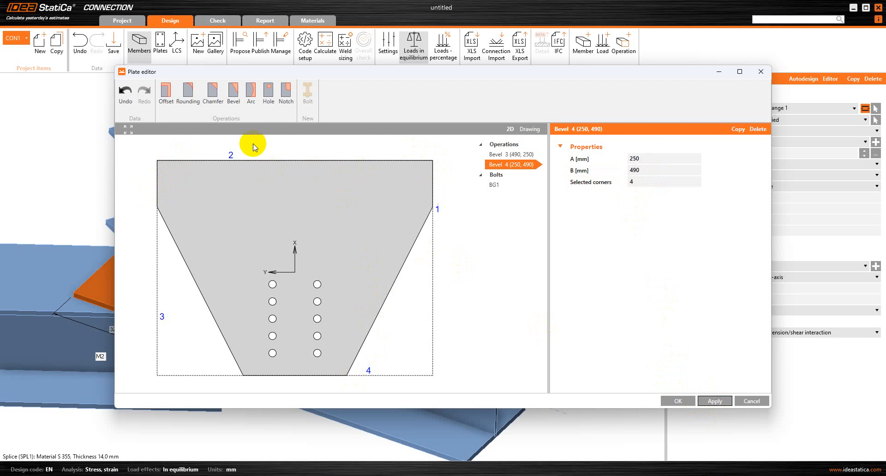
# Step: Round corners 1 and 2 with a 100 mm radius and confirm the plate shape
pyautogui.click(178, 88)
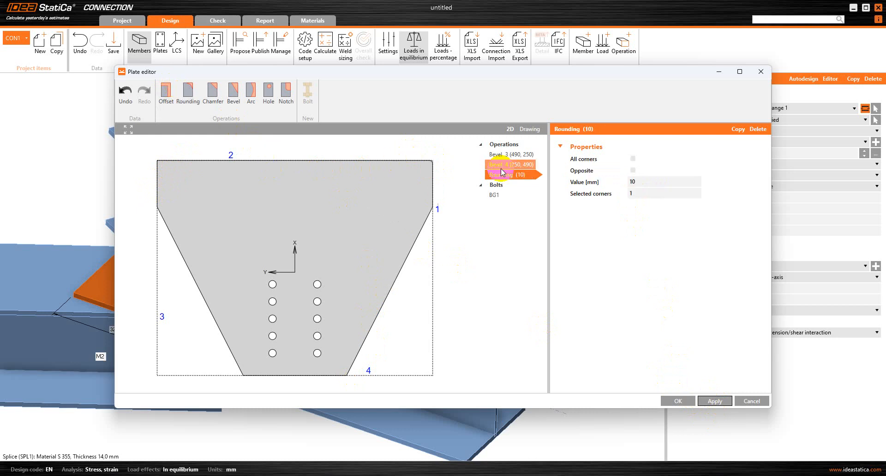
pyautogui.click(638, 182)
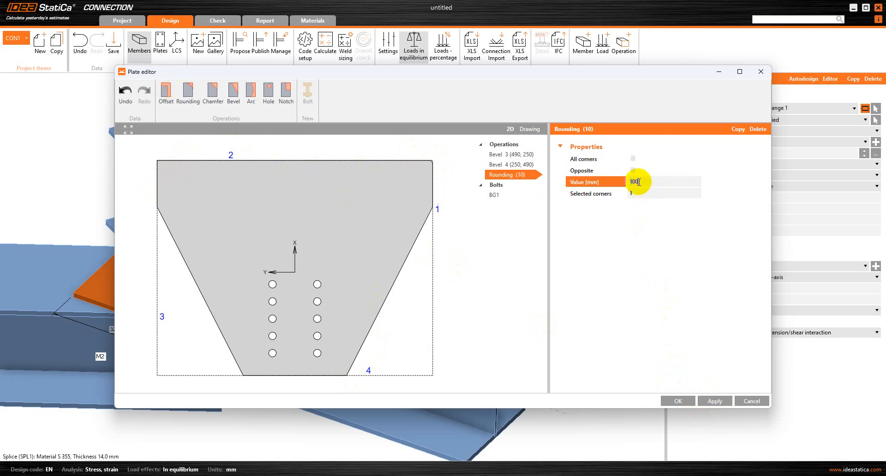
pyautogui.write('0')
pyautogui.click(638, 194)
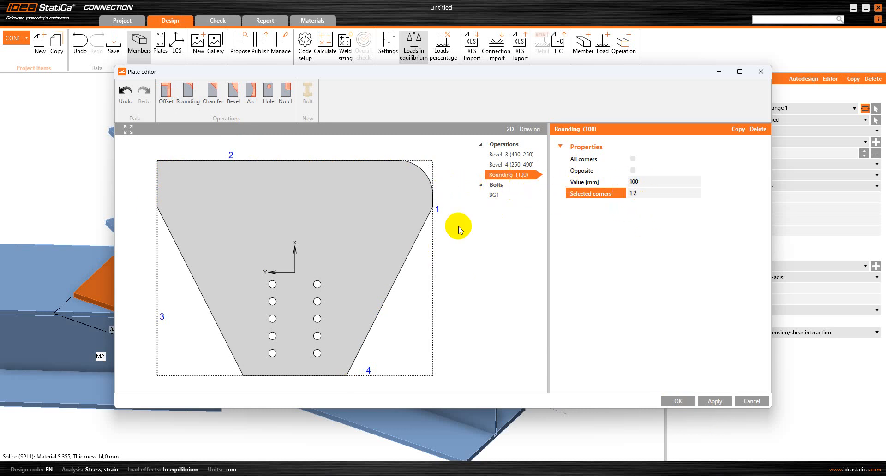
pyautogui.click(714, 402)
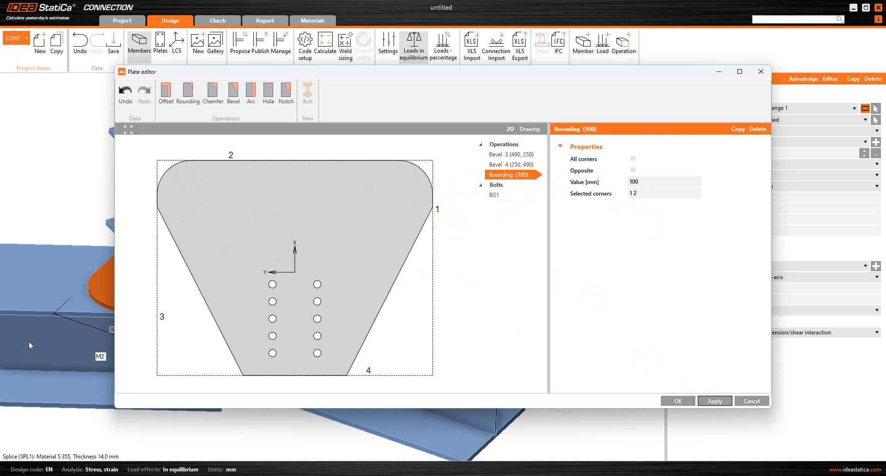
pyautogui.click(678, 401)
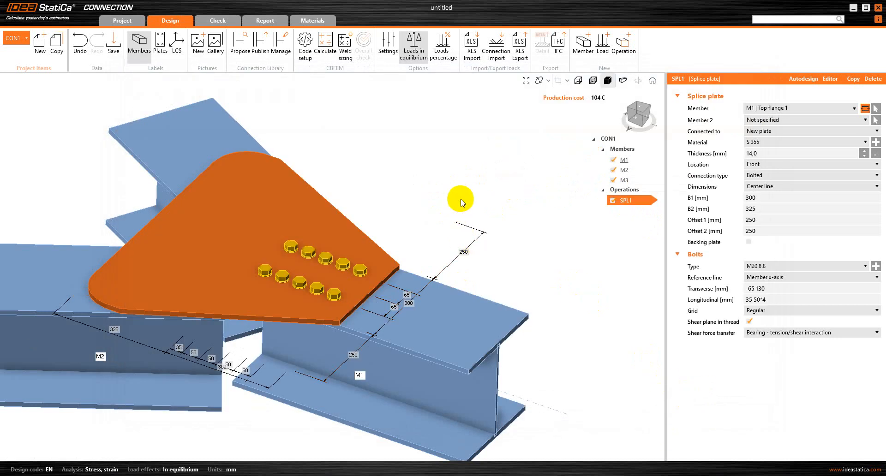
# Step: Inspect the tapered SPL1 plate in 3D, then open the Select manufacturing operation catalogue
pyautogui.moveTo(488, 172); pyautogui.dragTo(455, 194, button='right')
pyautogui.scroll(-3, 465, 174)
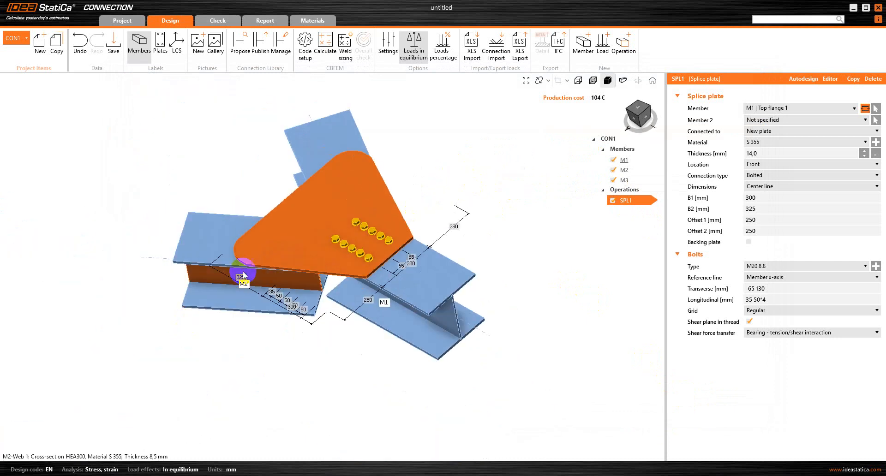
pyautogui.scroll(3, 244, 263)
pyautogui.scroll(-3, 467, 206)
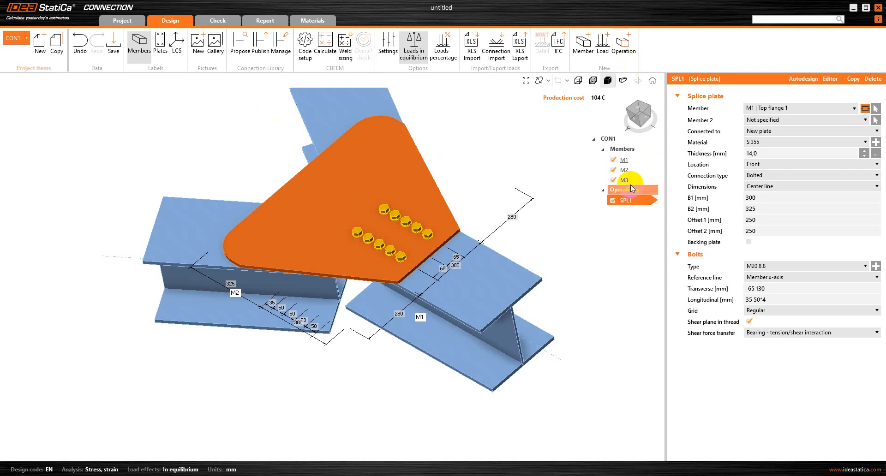
pyautogui.click(623, 46)
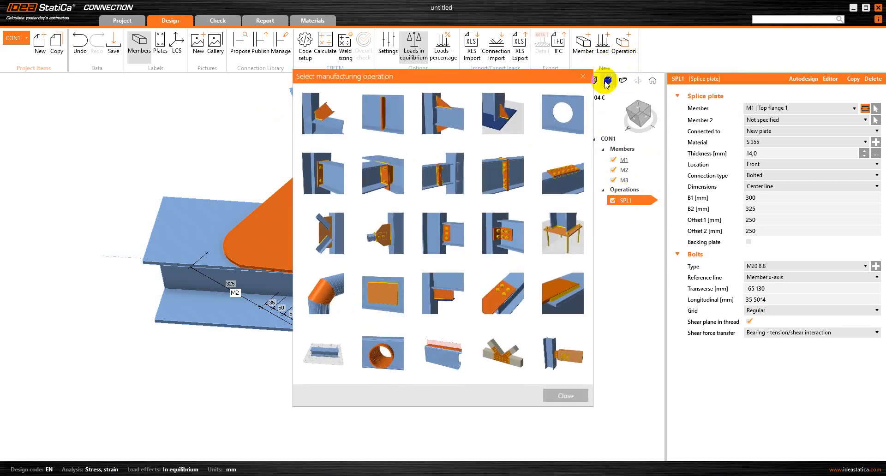
# Step: Add a splice plate on 'M2 | Top flange 1' connected to existing plate SPL1, symmetry off
pyautogui.click(561, 193)
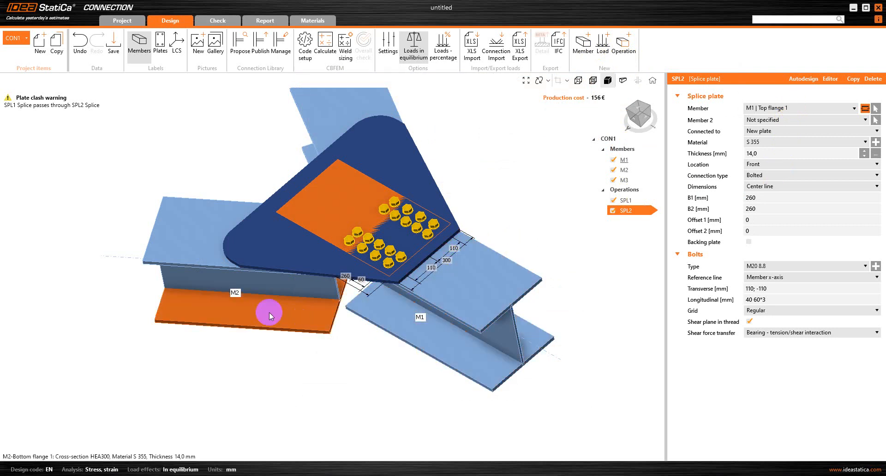
pyautogui.click(821, 107)
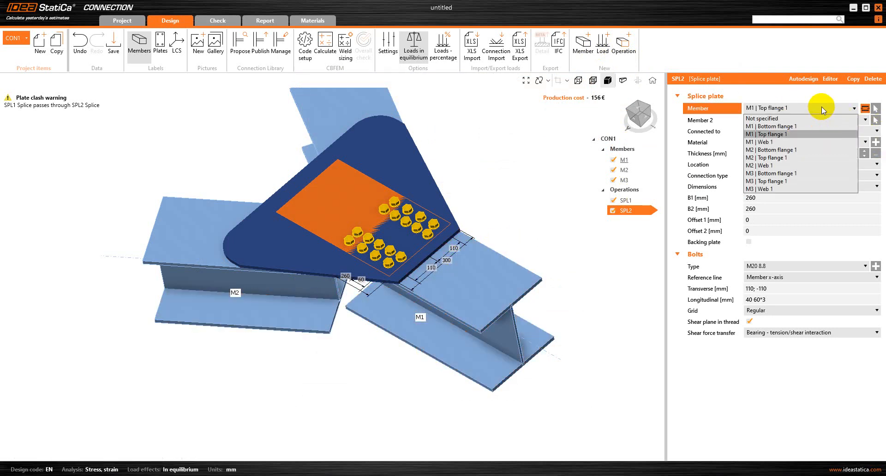
pyautogui.click(780, 158)
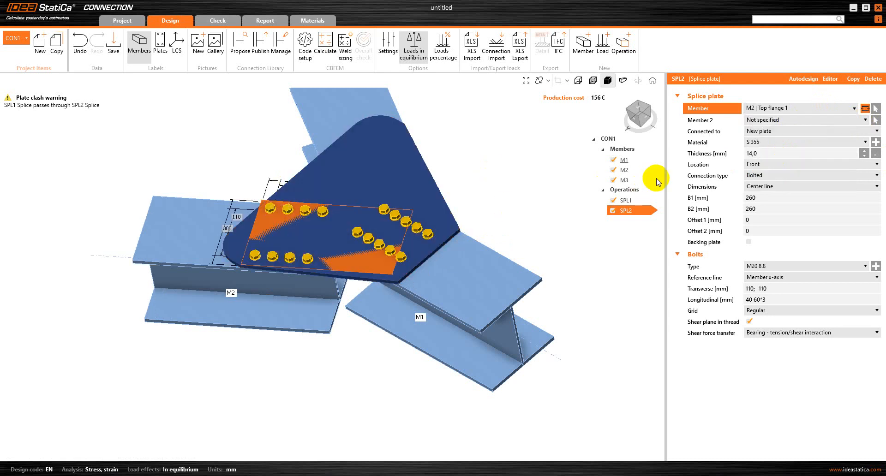
pyautogui.click(777, 134)
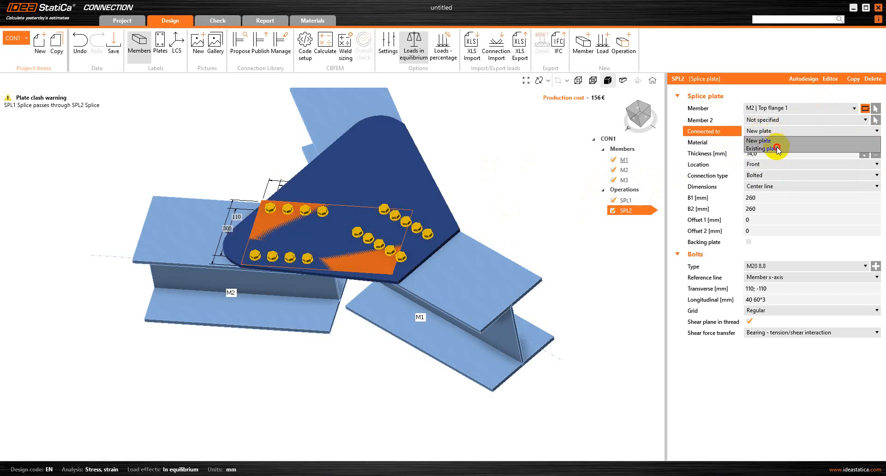
pyautogui.click(776, 147)
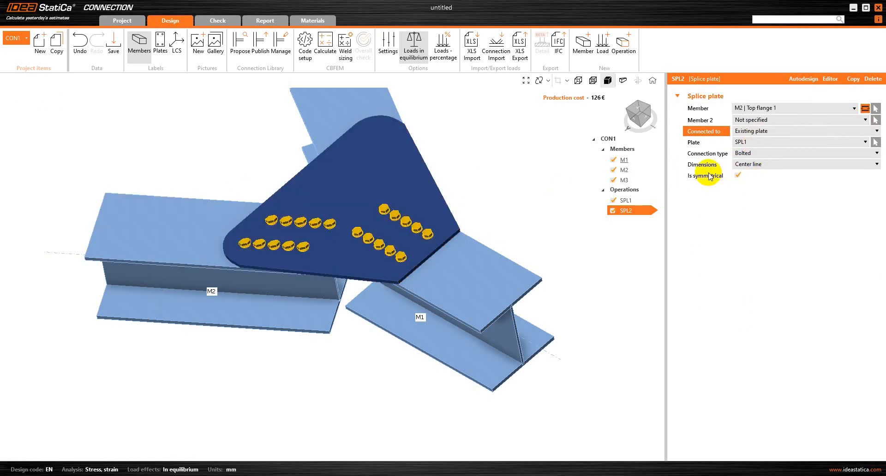
pyautogui.click(737, 176)
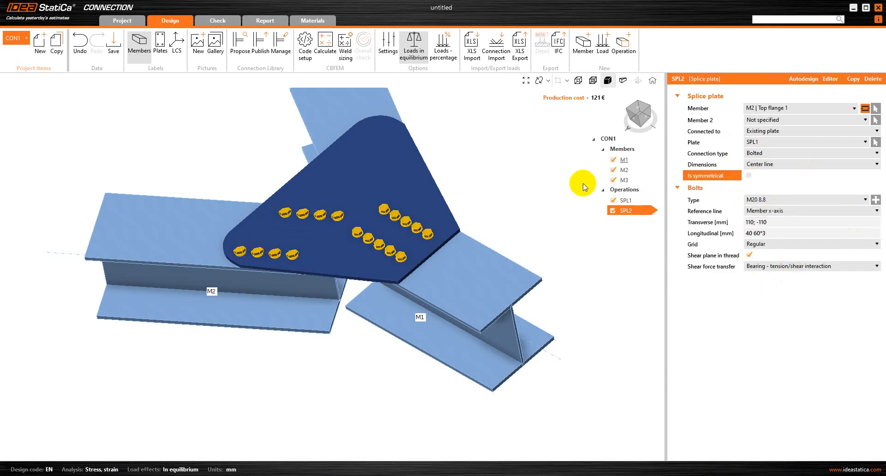
# Step: Set SPL2's bolt positions to transverse -65 130 and longitudinal 35 50*4
pyautogui.click(772, 222)
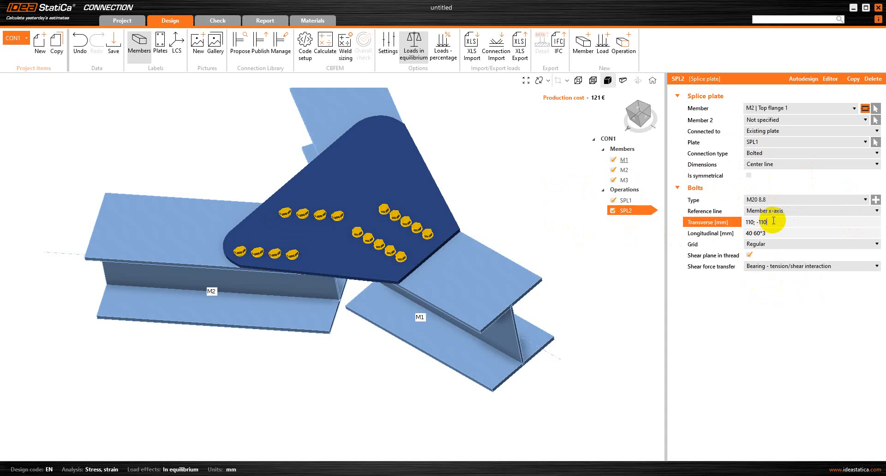
pyautogui.press('BackSpace')
pyautogui.press('BackSpace')
pyautogui.press('BackSpace')
pyautogui.press('BackSpace')
pyautogui.press('BackSpace')
pyautogui.press('BackSpace')
pyautogui.press('BackSpace')
pyautogui.press('BackSpace')
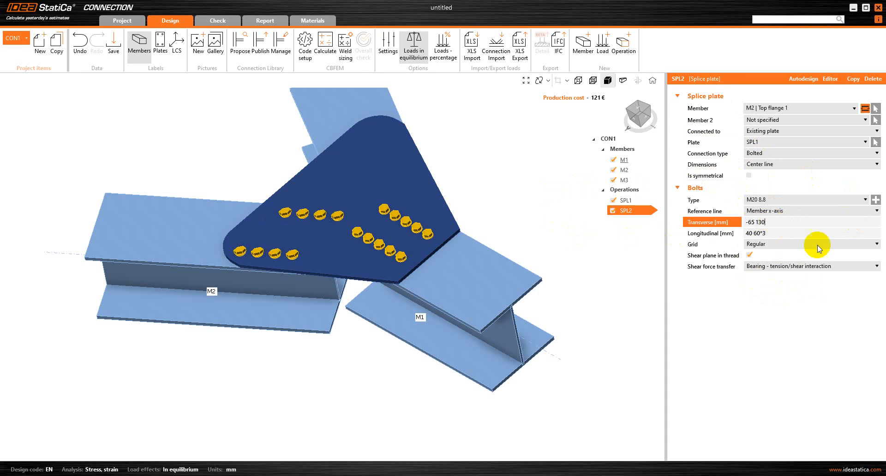
pyautogui.click(776, 232)
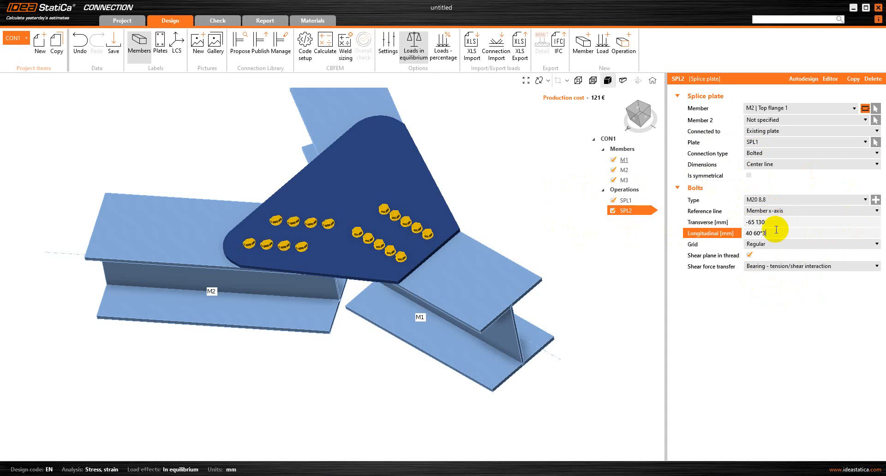
pyautogui.press('BackSpace')
pyautogui.press('BackSpace')
pyautogui.press('BackSpace')
pyautogui.press('BackSpace')
pyautogui.press('BackSpace')
pyautogui.press('BackSpace')
pyautogui.press('Tab')
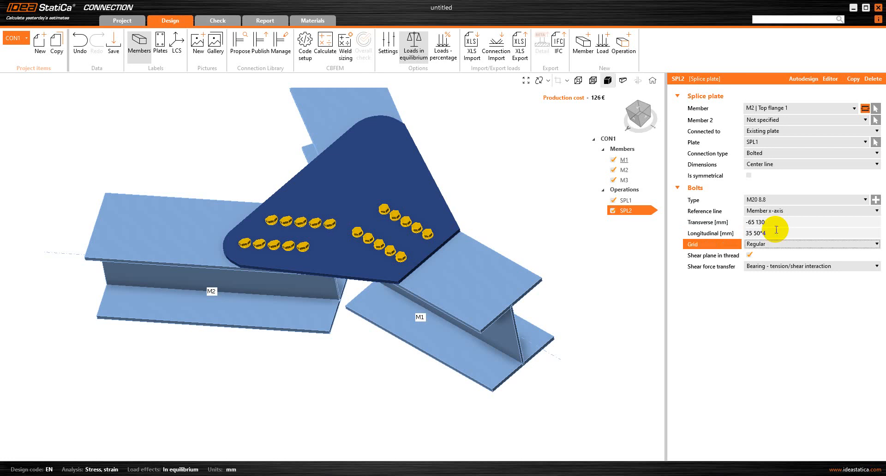
pyautogui.scroll(3, 332, 226)
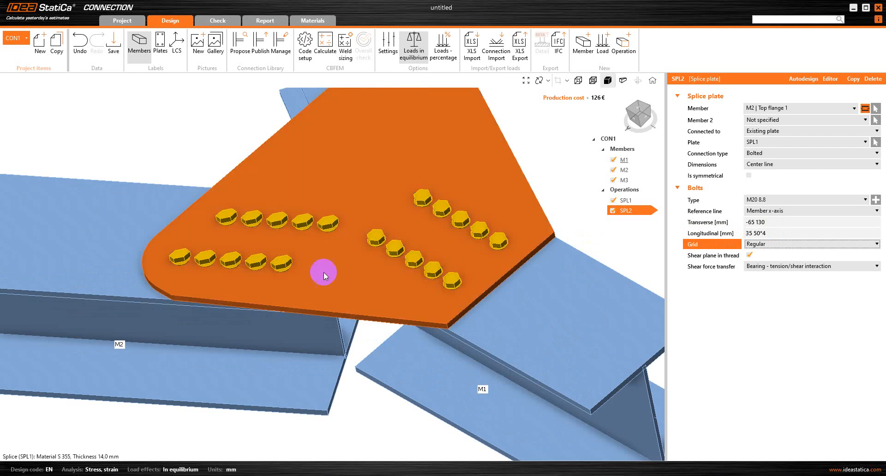
pyautogui.moveTo(387, 353); pyautogui.dragTo(332, 243, button='right')
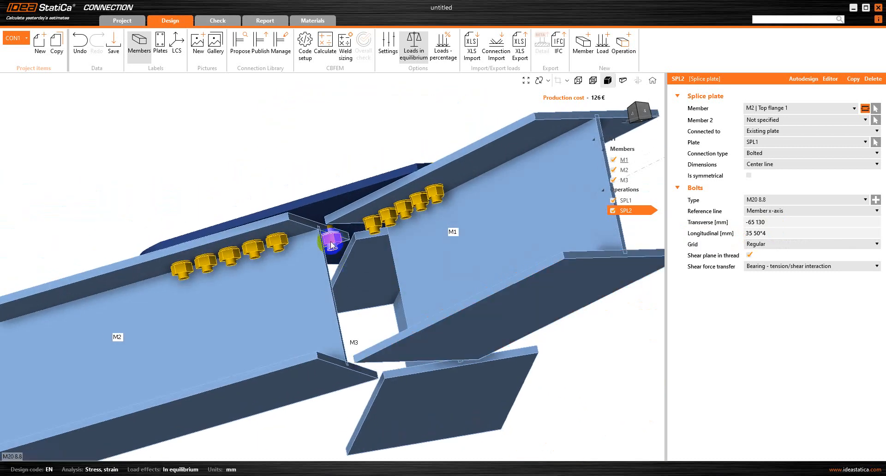
# Step: Set the bolt grid to 1st staggered and keep Bearing shear force transfer
pyautogui.click(778, 245)
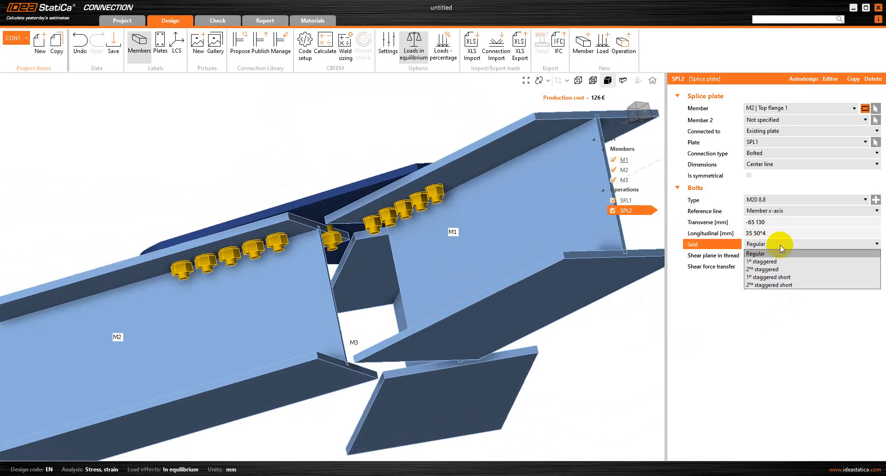
pyautogui.click(775, 261)
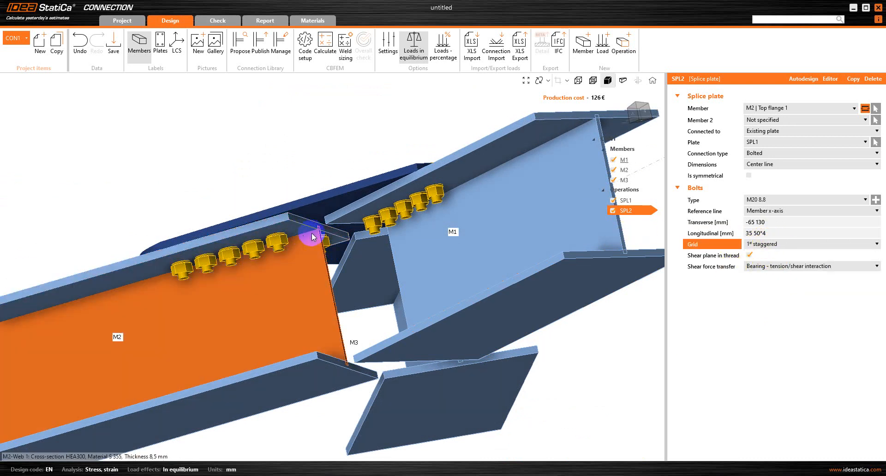
pyautogui.moveTo(177, 144); pyautogui.dragTo(459, 320, button='right')
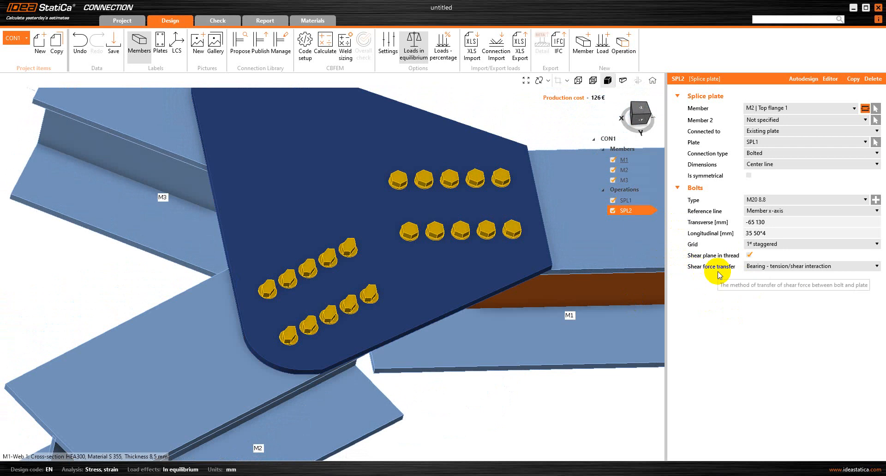
pyautogui.click(755, 267)
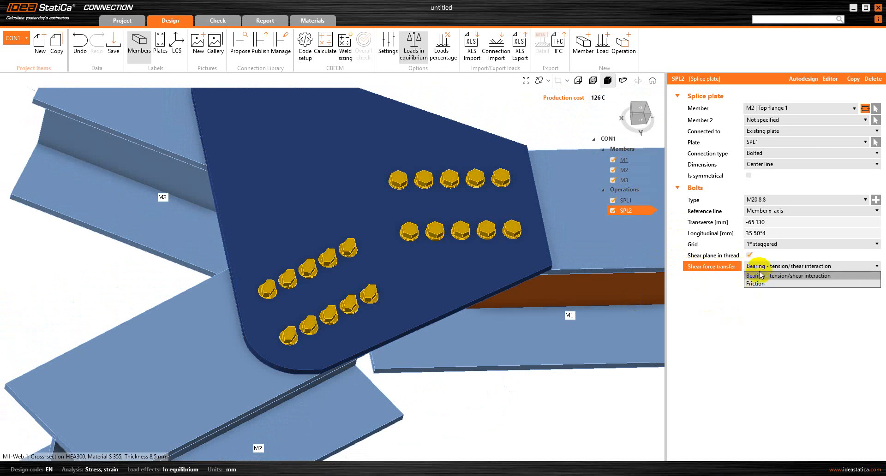
pyautogui.click(761, 277)
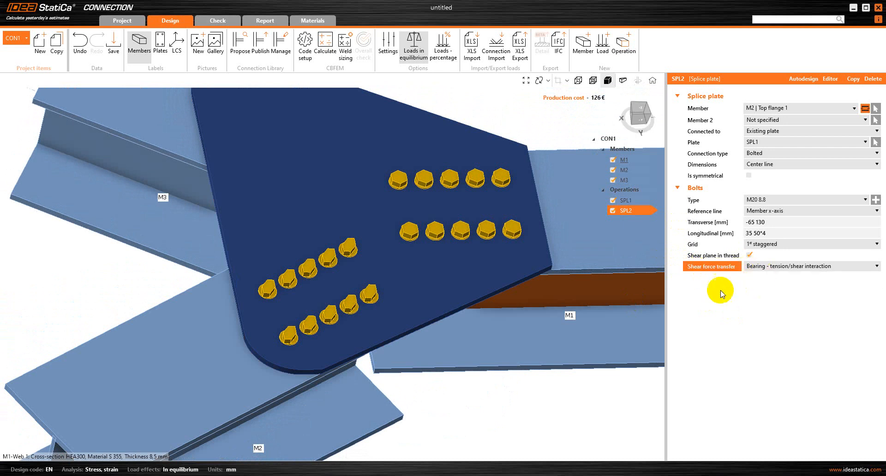
# Step: Copy SPL2 as SPL3 and attach it to 'M3 | Top flange 1', bolted to SPL1
pyautogui.rightClick(633, 214)
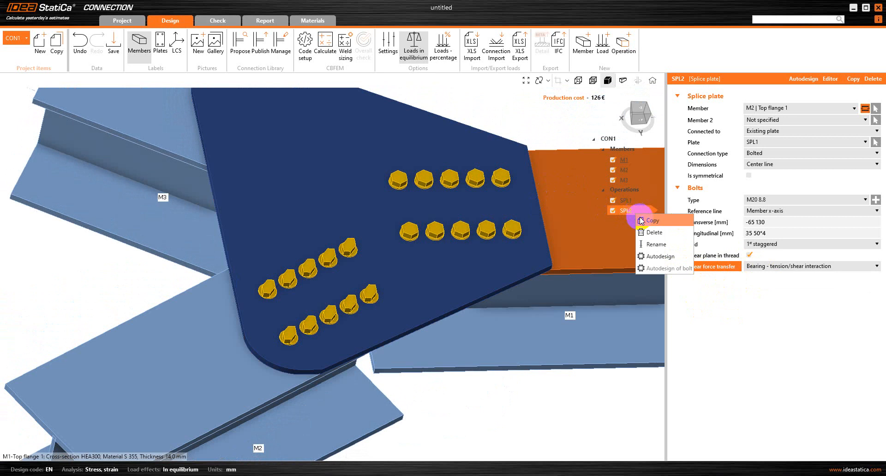
pyautogui.click(643, 223)
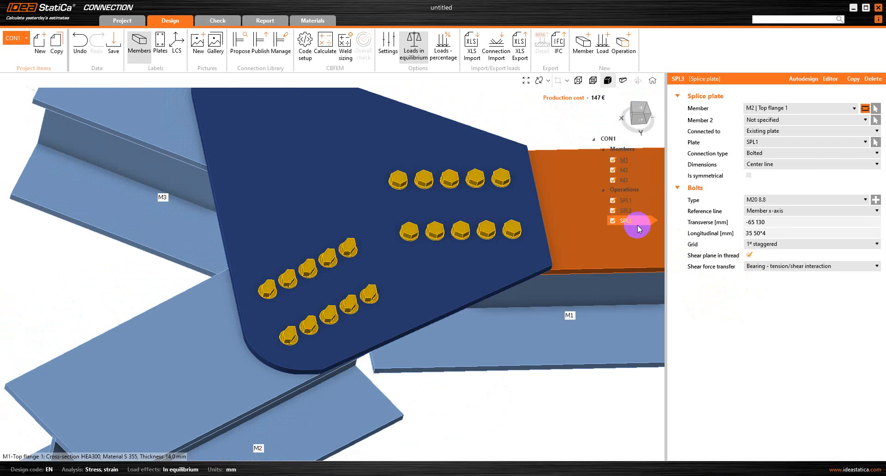
pyautogui.click(800, 111)
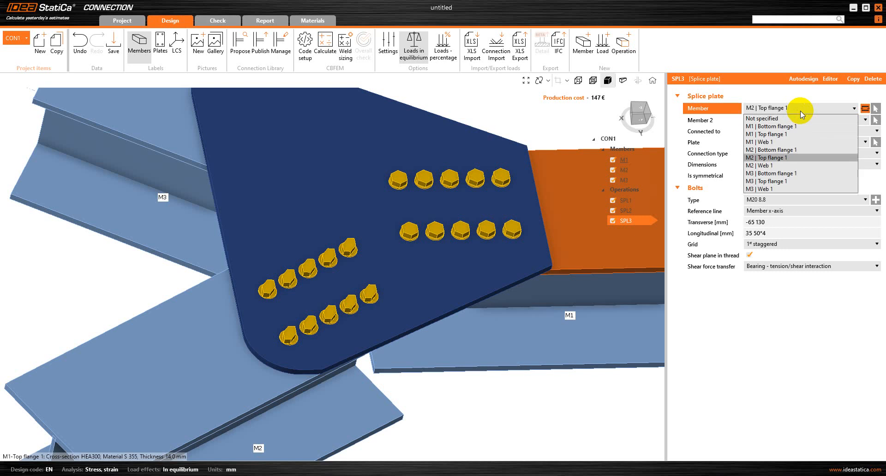
pyautogui.click(774, 184)
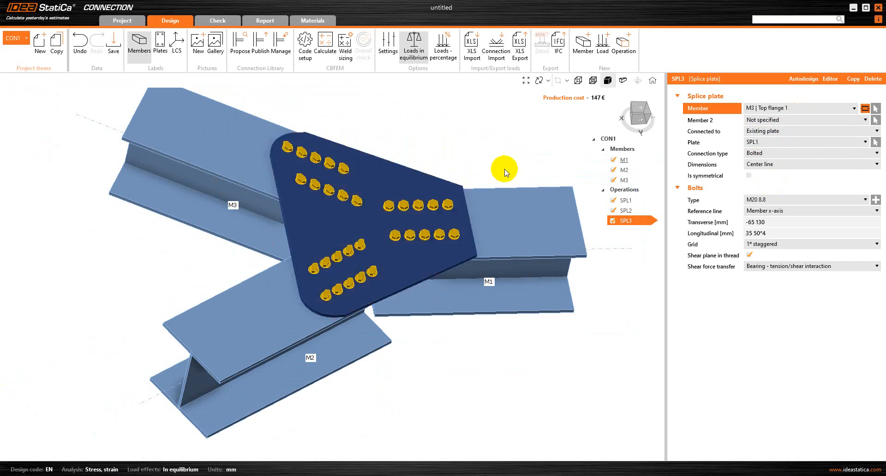
pyautogui.moveTo(506, 172); pyautogui.dragTo(360, 151, button='right')
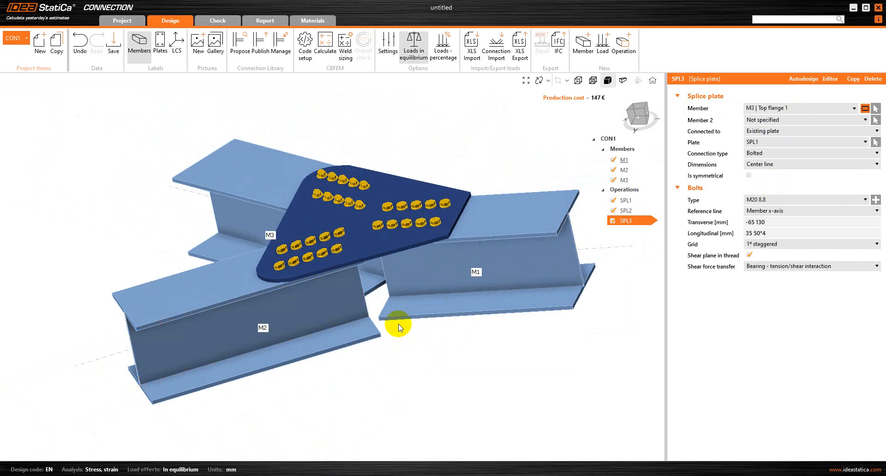
# Step: Duplicate splices SPL1, SPL2 and SPL3 as SPL4, SPL5 and SPL6
pyautogui.click(638, 197)
pyautogui.rightClick(638, 197)
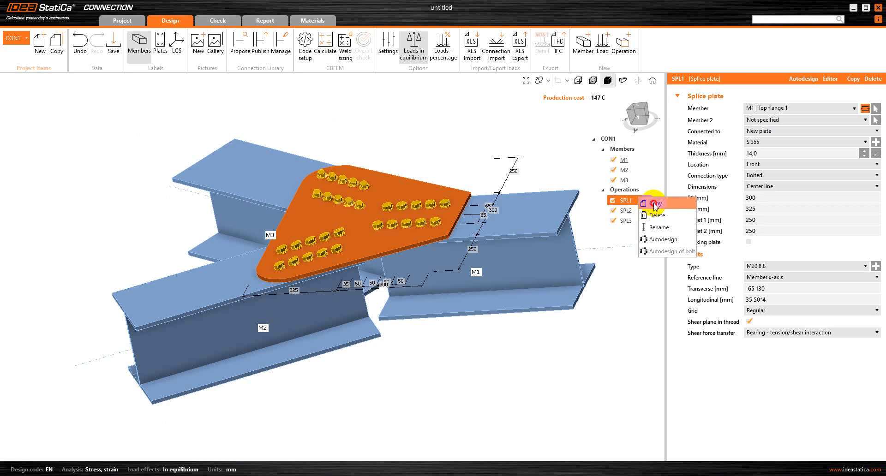
pyautogui.click(655, 204)
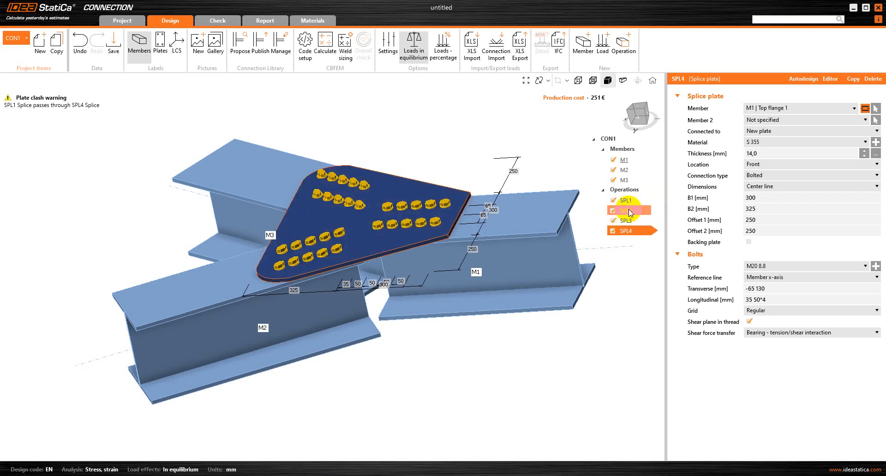
pyautogui.rightClick(630, 212)
pyautogui.click(642, 220)
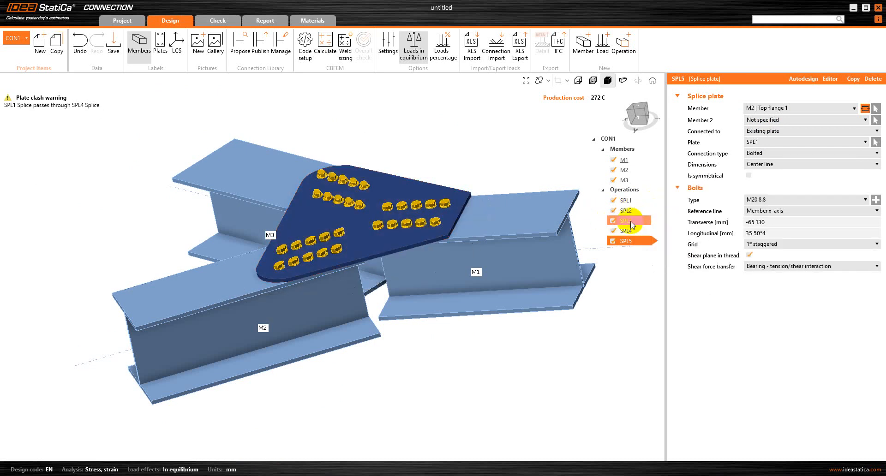
pyautogui.click(630, 221)
pyautogui.rightClick(633, 223)
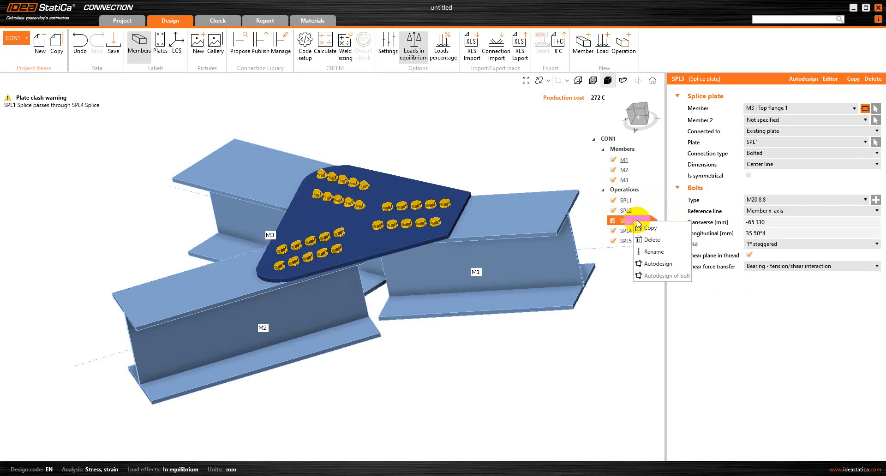
pyautogui.click(646, 228)
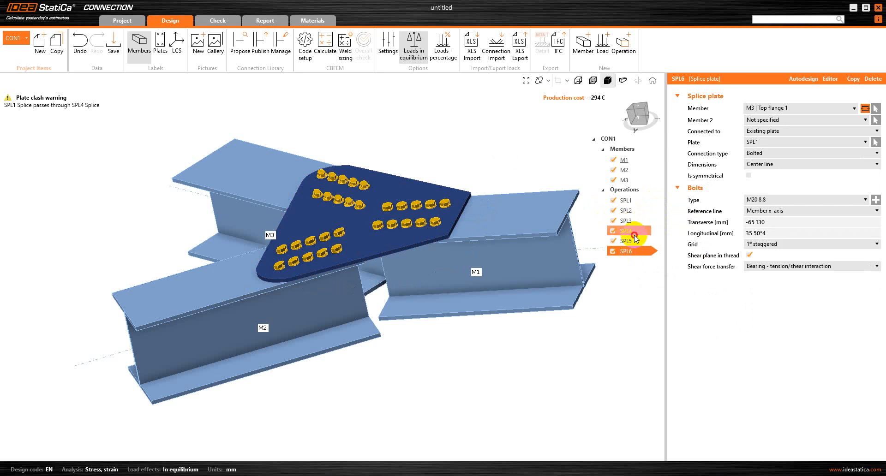
# Step: Move SPL4's gusset plate onto 'M1 | Bottom flange 1'
pyautogui.click(635, 234)
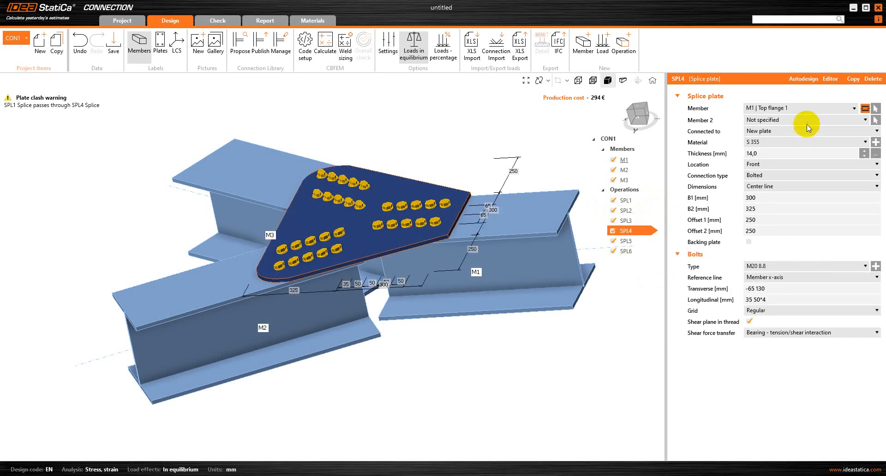
pyautogui.click(808, 111)
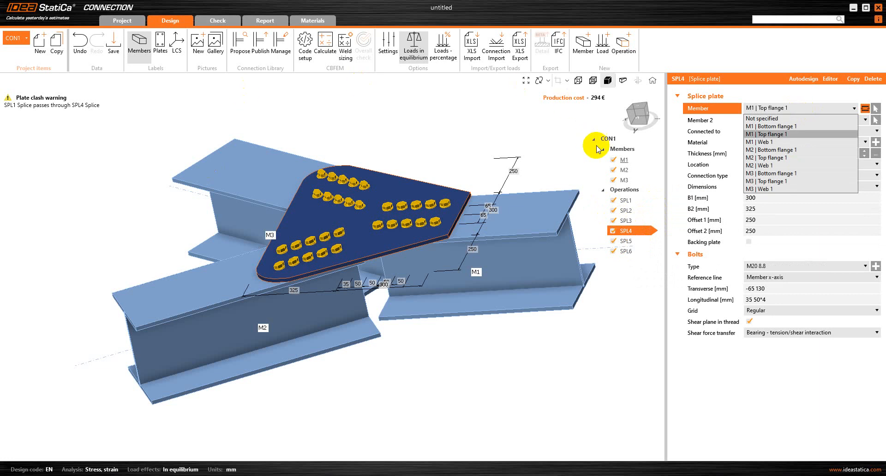
pyautogui.click(777, 125)
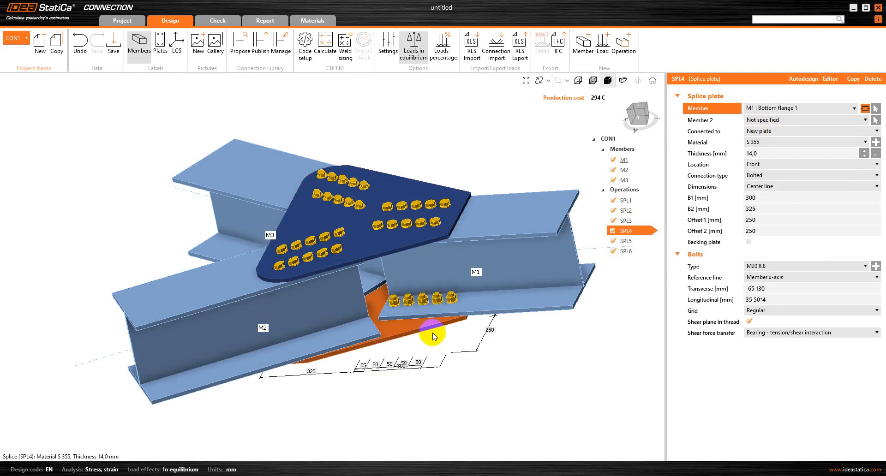
pyautogui.moveTo(471, 376); pyautogui.dragTo(445, 312, button='right')
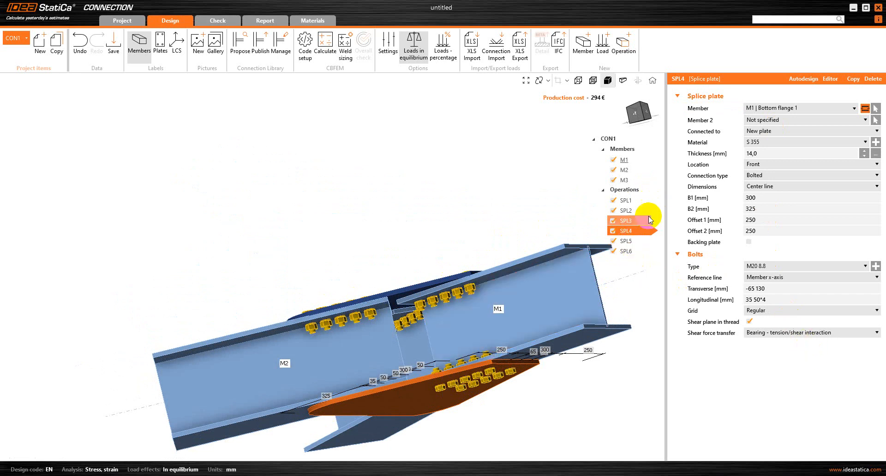
pyautogui.click(626, 241)
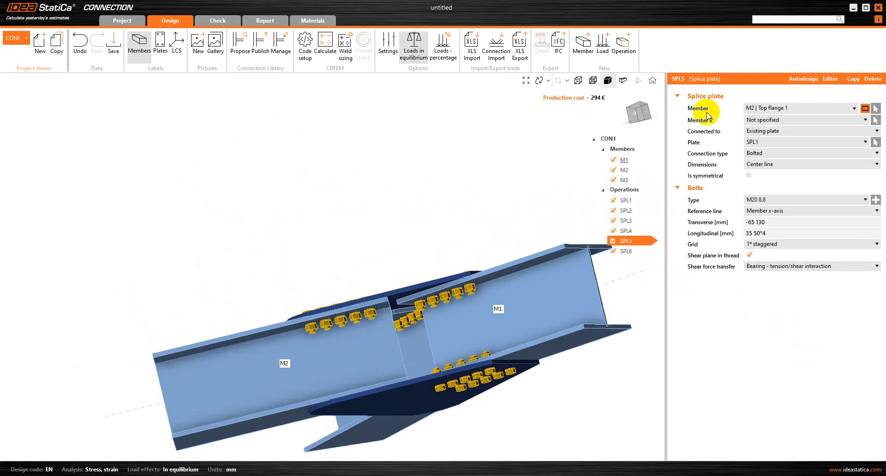
# Step: Attach SPL5 to 'M2 | Bottom flange 1' and bolt it to plate SPL4
pyautogui.click(784, 110)
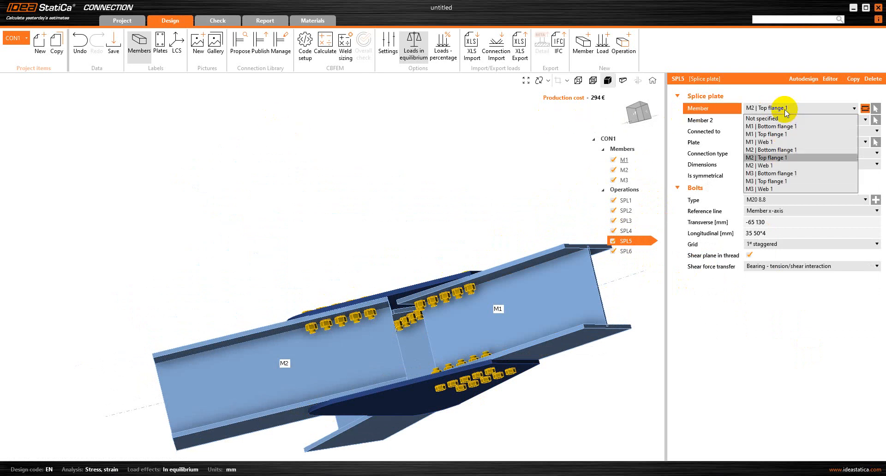
pyautogui.click(770, 152)
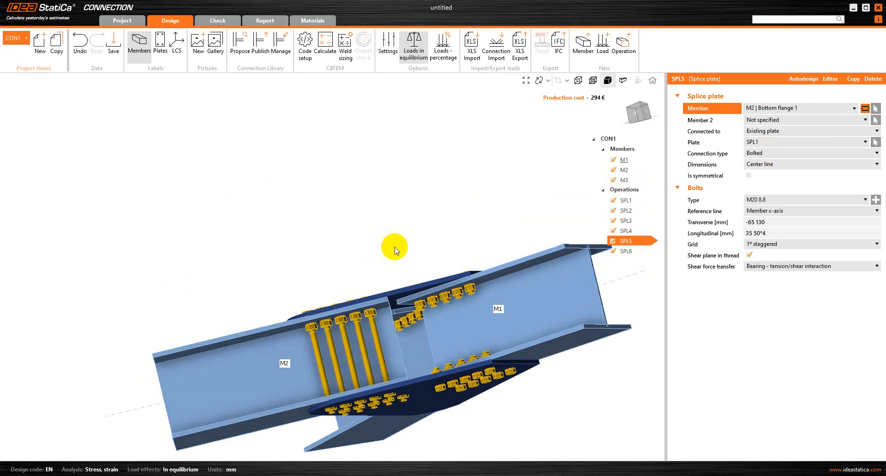
pyautogui.moveTo(395, 247); pyautogui.dragTo(305, 260, button='right')
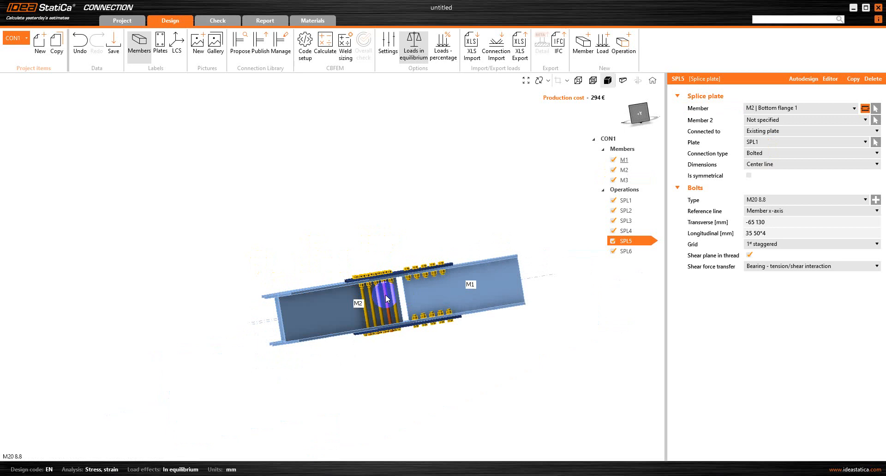
pyautogui.scroll(4, 386, 295)
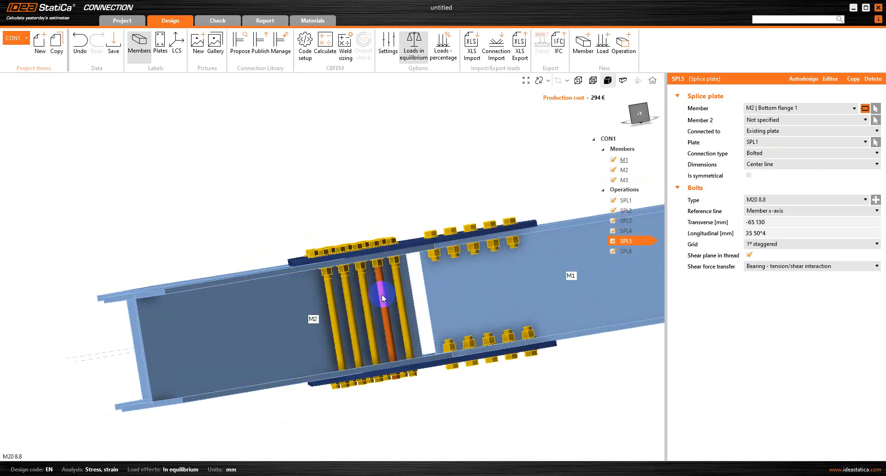
pyautogui.click(762, 142)
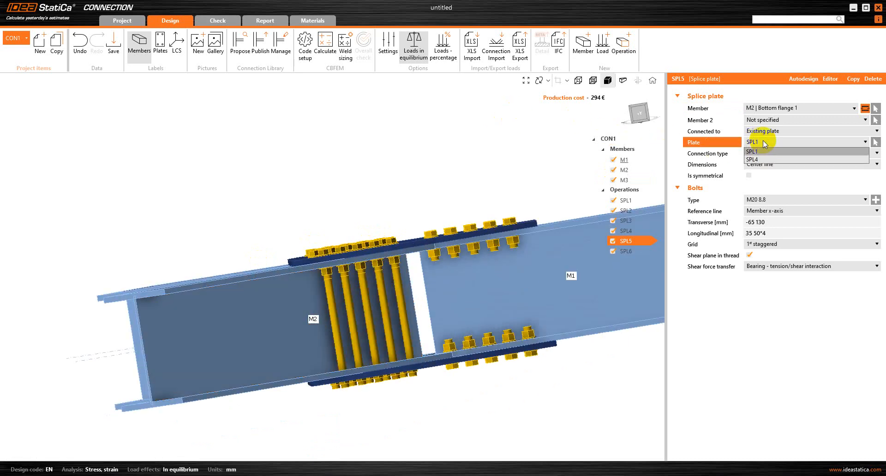
pyautogui.click(759, 159)
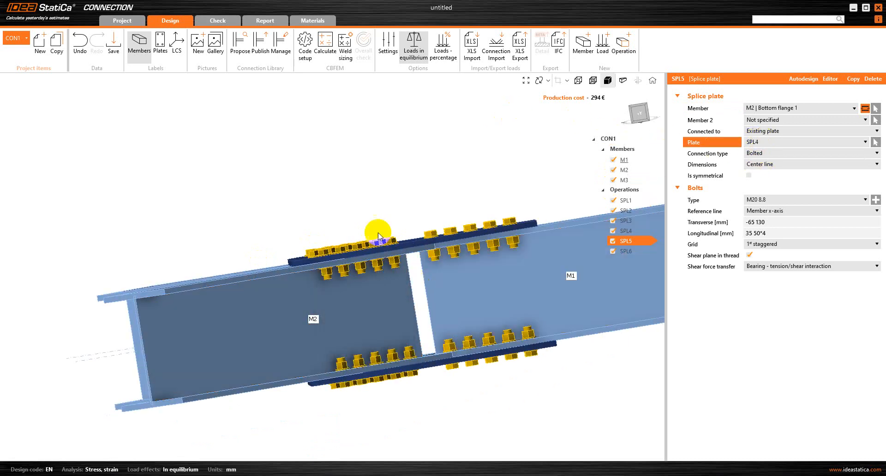
pyautogui.scroll(-2, 266, 194)
pyautogui.moveTo(226, 174); pyautogui.dragTo(323, 203, button='right')
pyautogui.moveTo(69, 125); pyautogui.dragTo(328, 348, button='right')
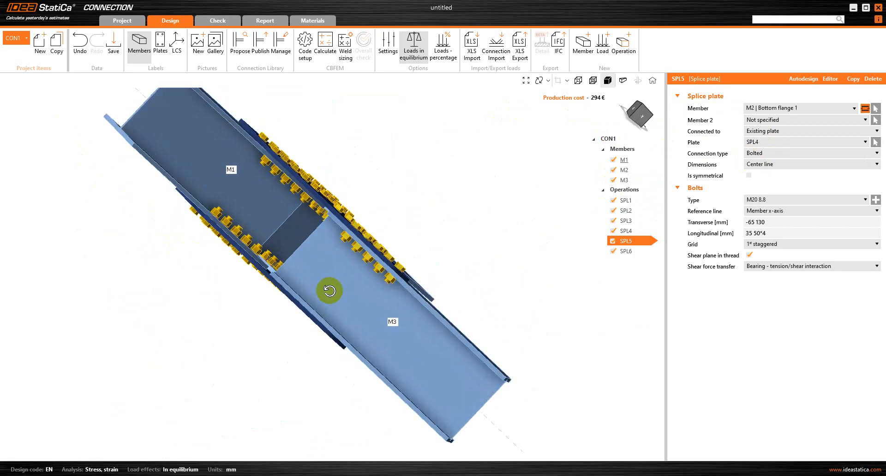
# Step: Attach SPL6 to 'M3 | Bottom flange 1' and bolt it to plate SPL4
pyautogui.click(631, 250)
pyautogui.click(806, 109)
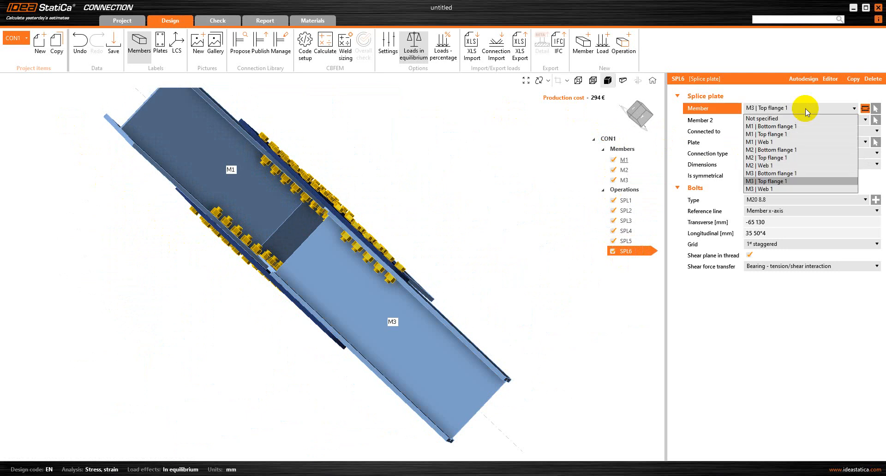
pyautogui.click(770, 173)
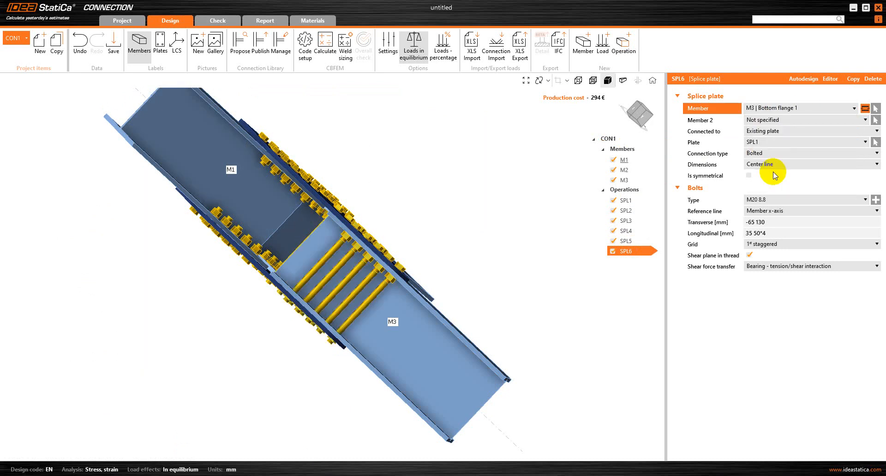
pyautogui.click(774, 142)
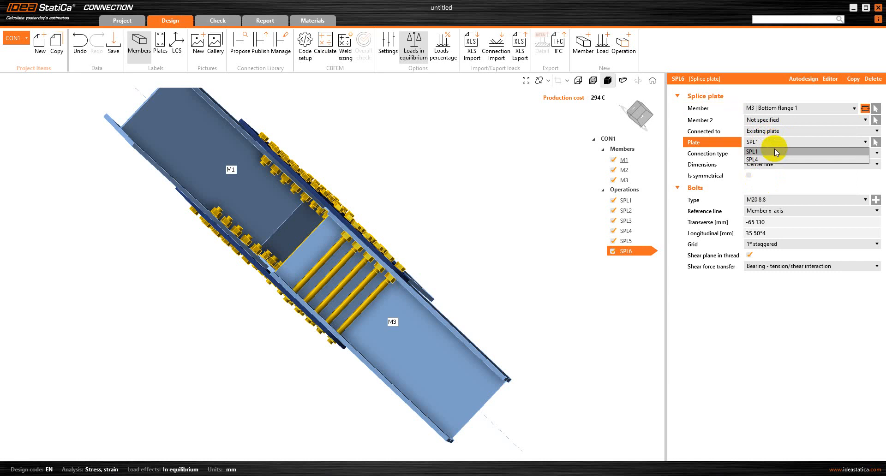
pyautogui.click(771, 158)
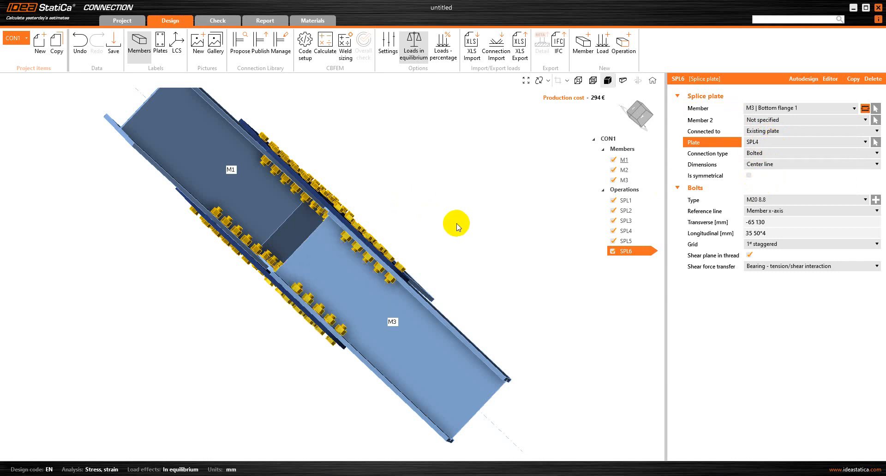
pyautogui.moveTo(469, 211); pyautogui.dragTo(422, 192, button='right')
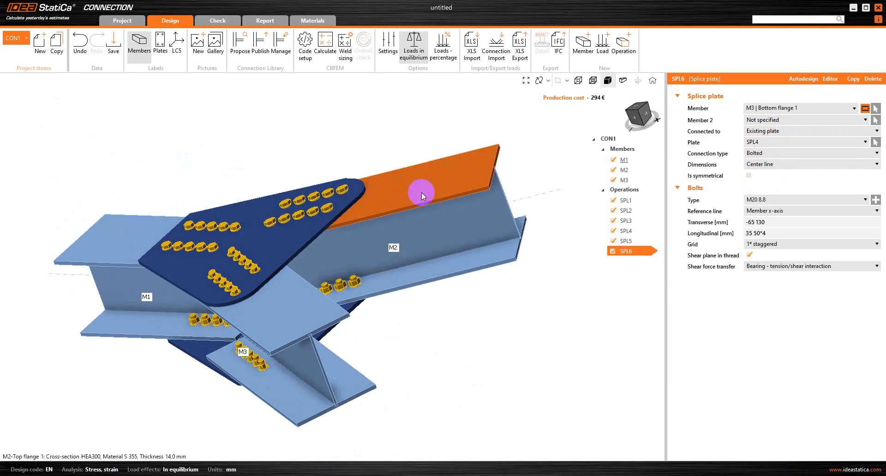
pyautogui.moveTo(506, 314); pyautogui.dragTo(557, 313, button='right')
pyautogui.moveTo(168, 151); pyautogui.dragTo(206, 177, button='right')
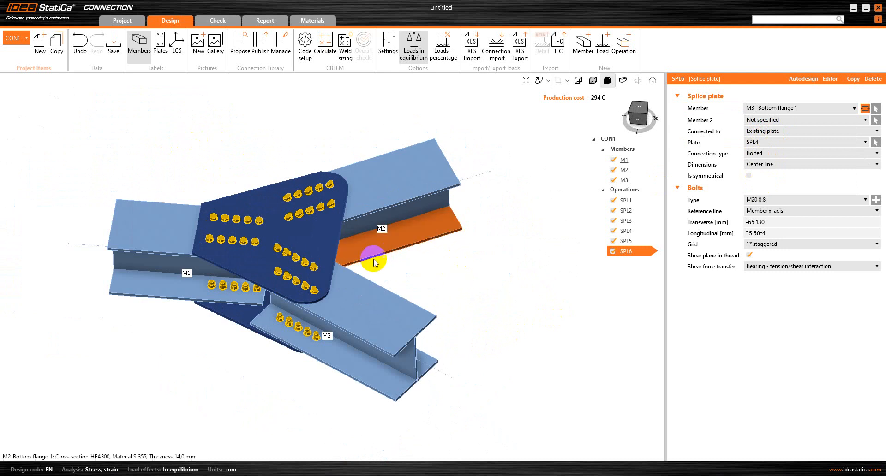
pyautogui.moveTo(211, 231); pyautogui.dragTo(167, 271, button='right')
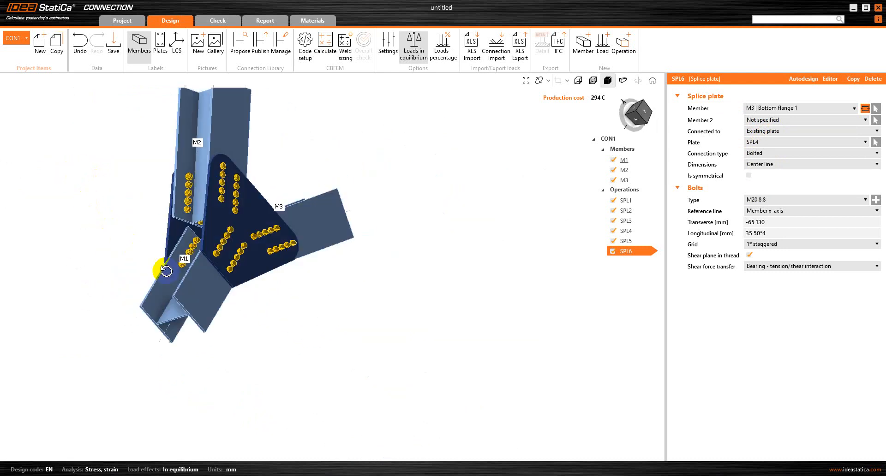
pyautogui.click(622, 79)
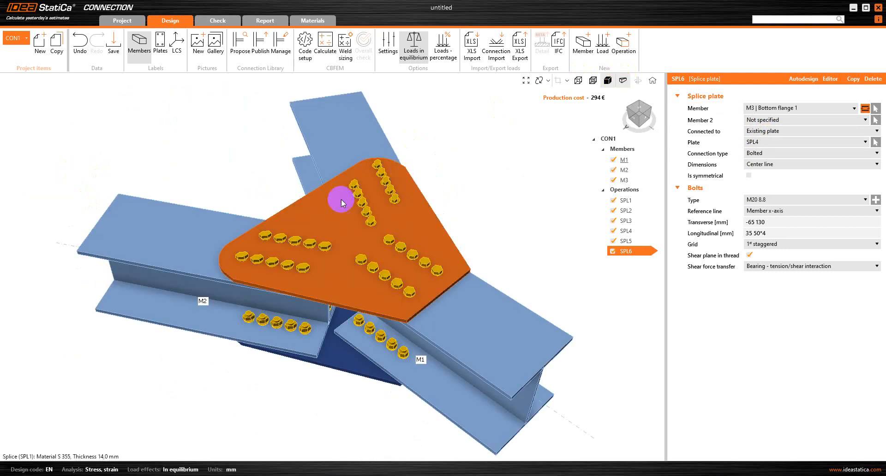